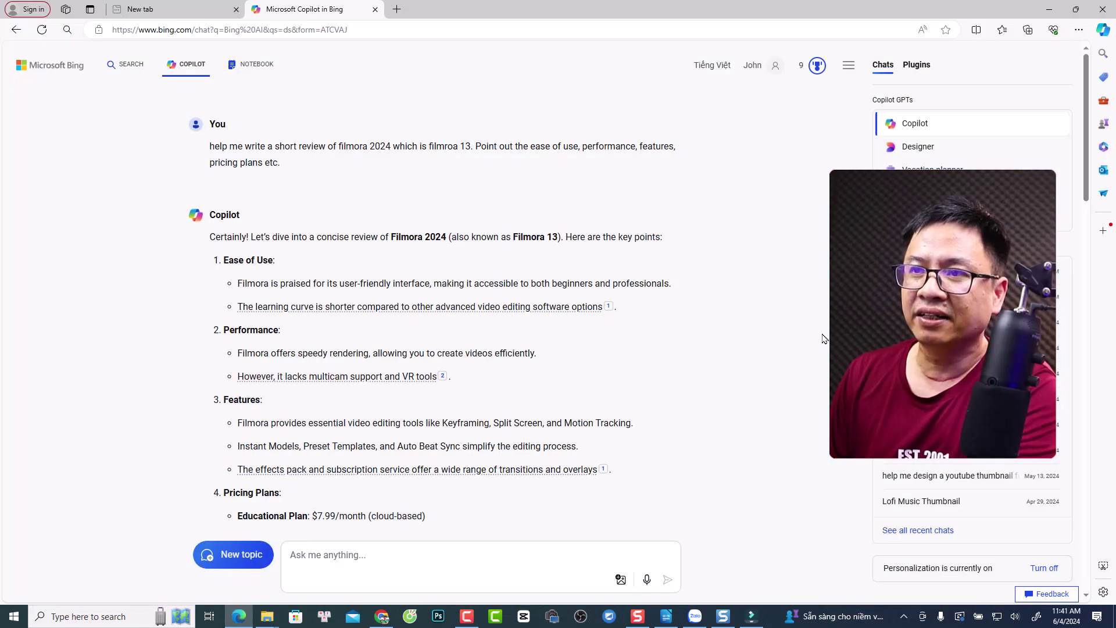
Read through Copilot's short review of Filmora 13, covering ease of use, performance, features and pricing plans
{"action": "scroll", "coordinate": [697, 401], "scroll_direction": "down", "scroll_amount": 5}
{"action": "scroll", "coordinate": [697, 401], "scroll_direction": "up", "scroll_amount": 5}
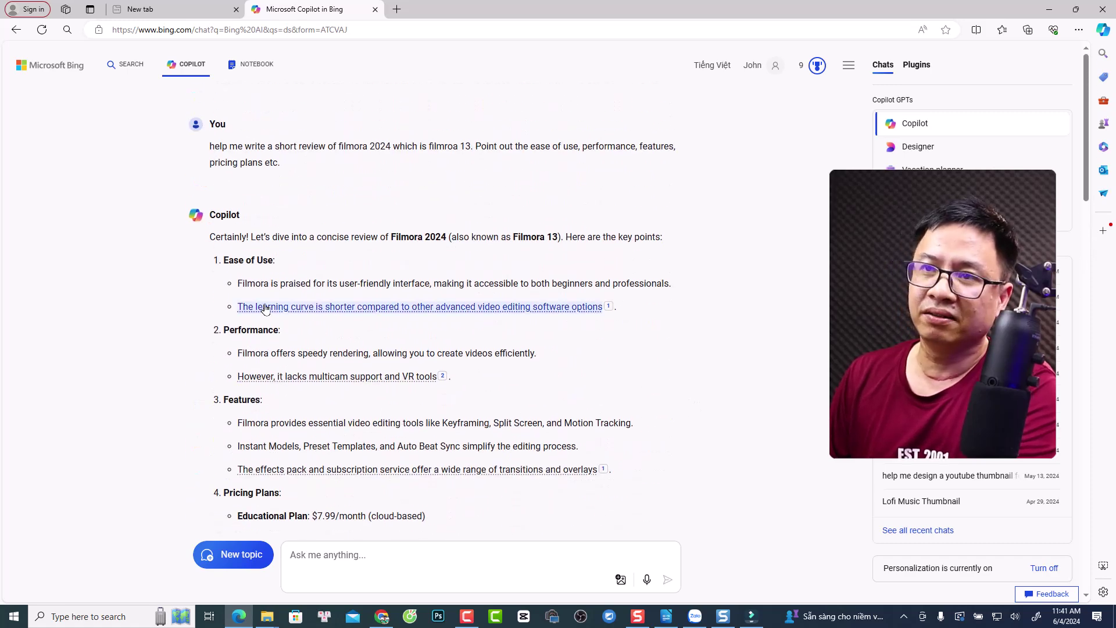
{"action": "mouse_move", "coordinate": [317, 309]}
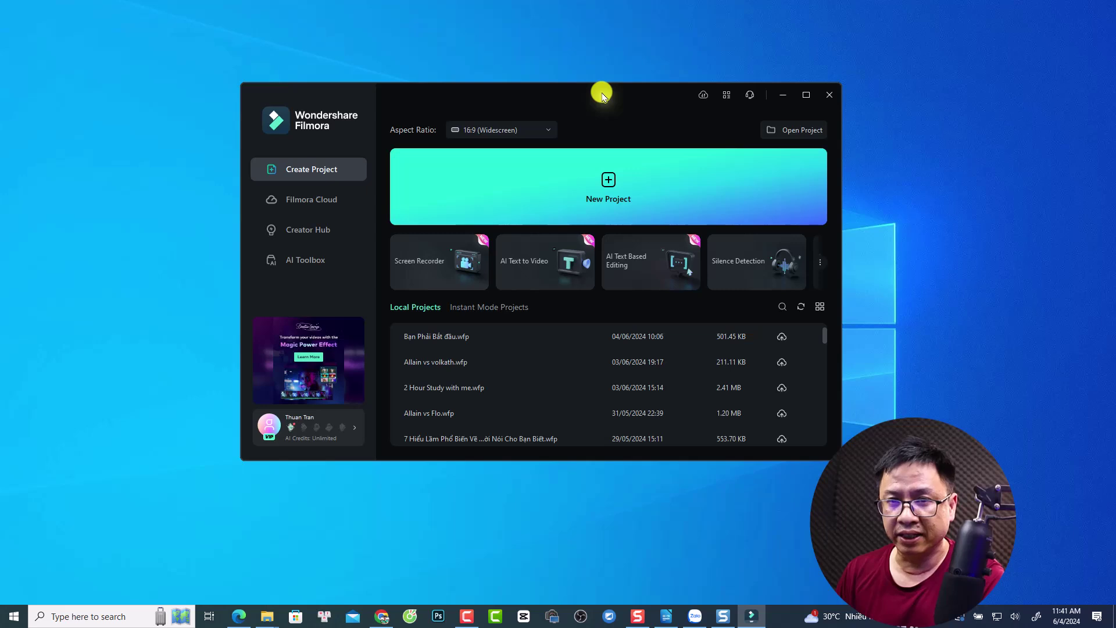
Switch to Wondershare Filmora and create a new 16:9 widescreen project
{"action": "left_click_drag", "start_coordinate": [602, 93], "coordinate": [573, 76]}
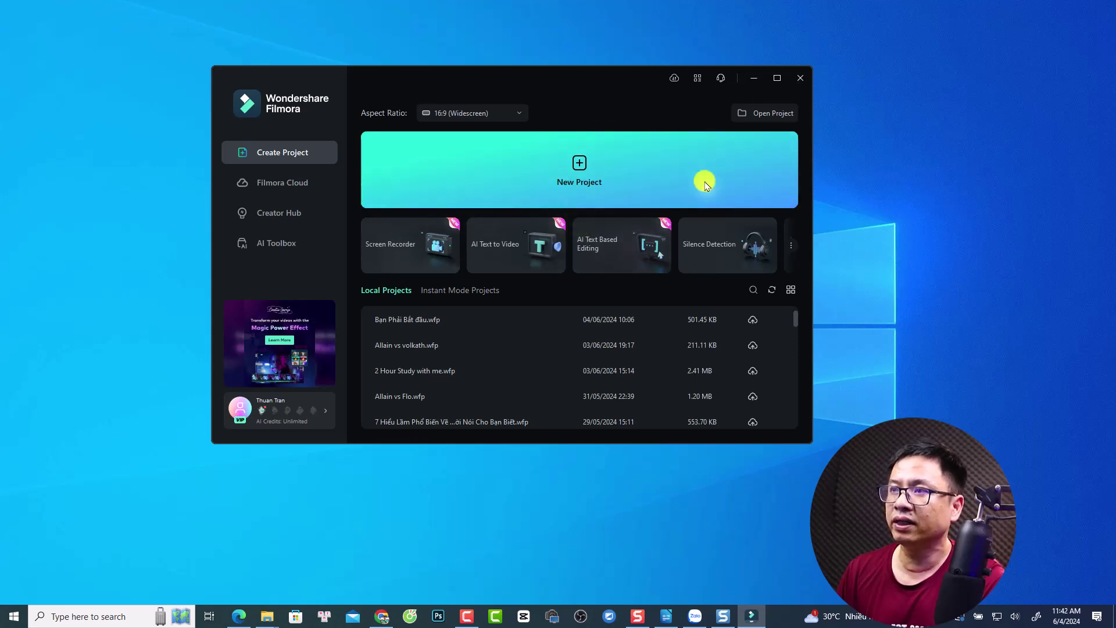
{"action": "left_click", "coordinate": [578, 179]}
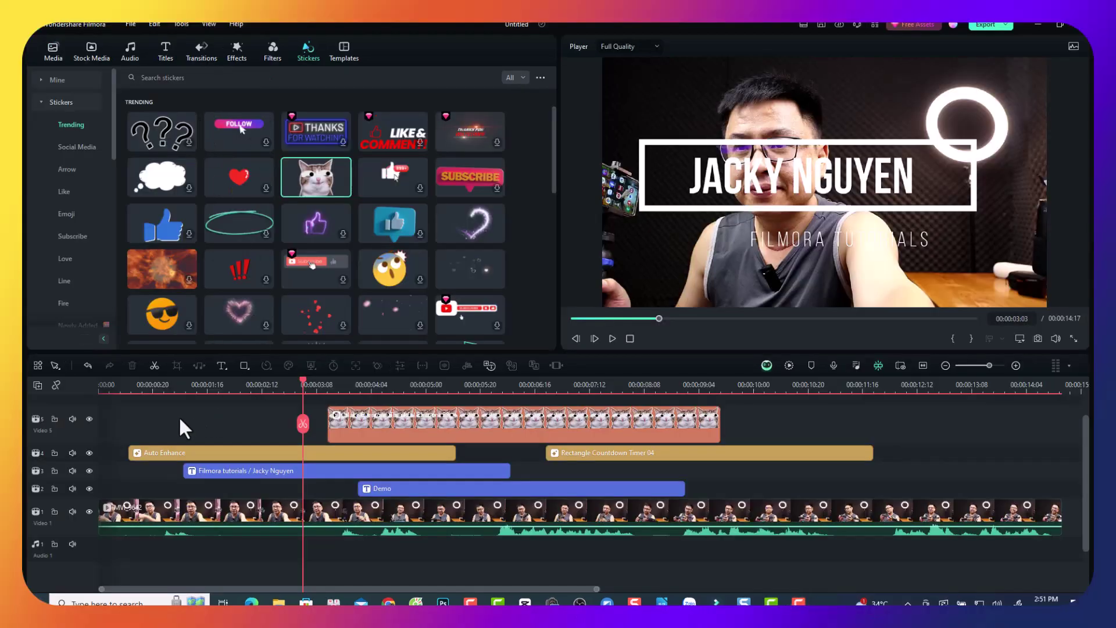
Play the edited timeline from its beginning
{"action": "key", "text": "Home"}
{"action": "key", "text": "space"}
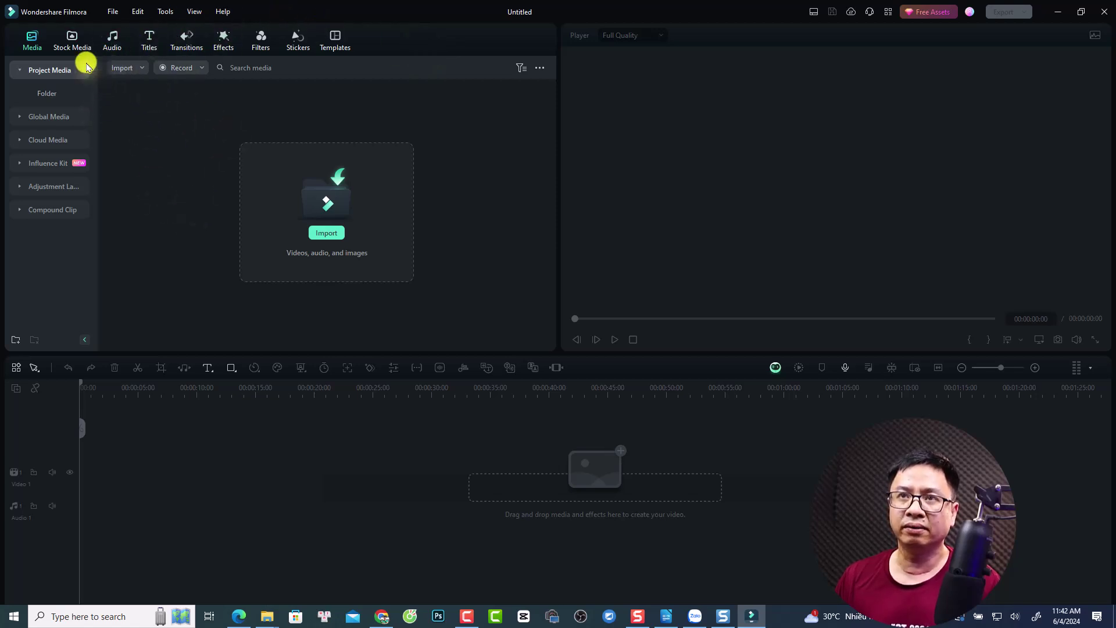
Add the "Michael Rosen - Nice" clip from the Memes folder in Global Media to the start of the timeline, above Video 1
{"action": "left_click", "coordinate": [20, 118]}
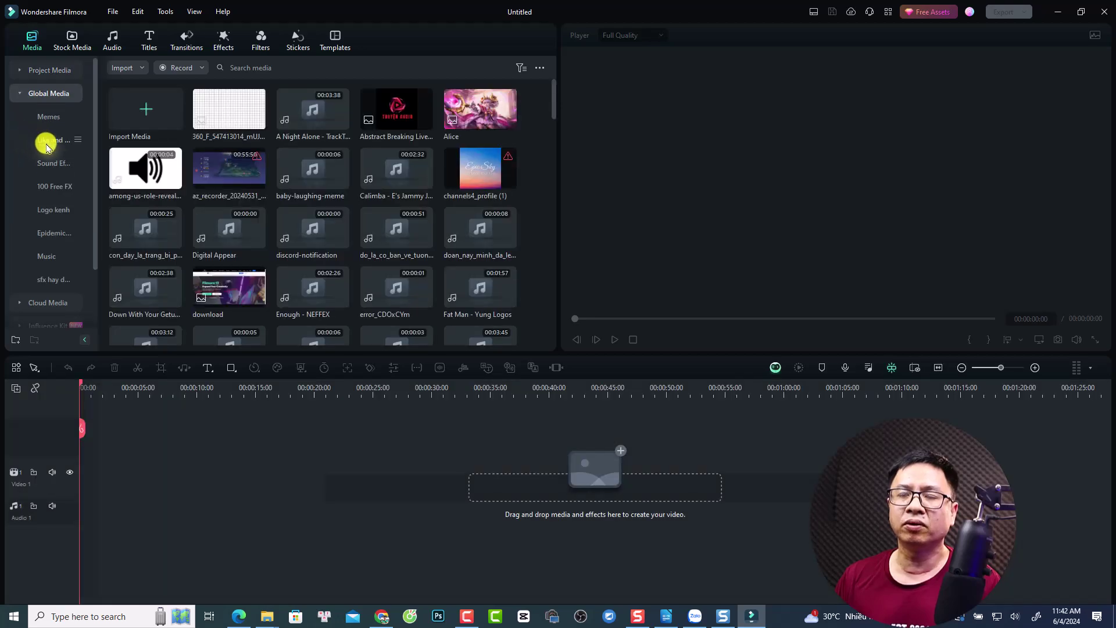
{"action": "scroll", "coordinate": [399, 219], "scroll_direction": "down", "scroll_amount": 3}
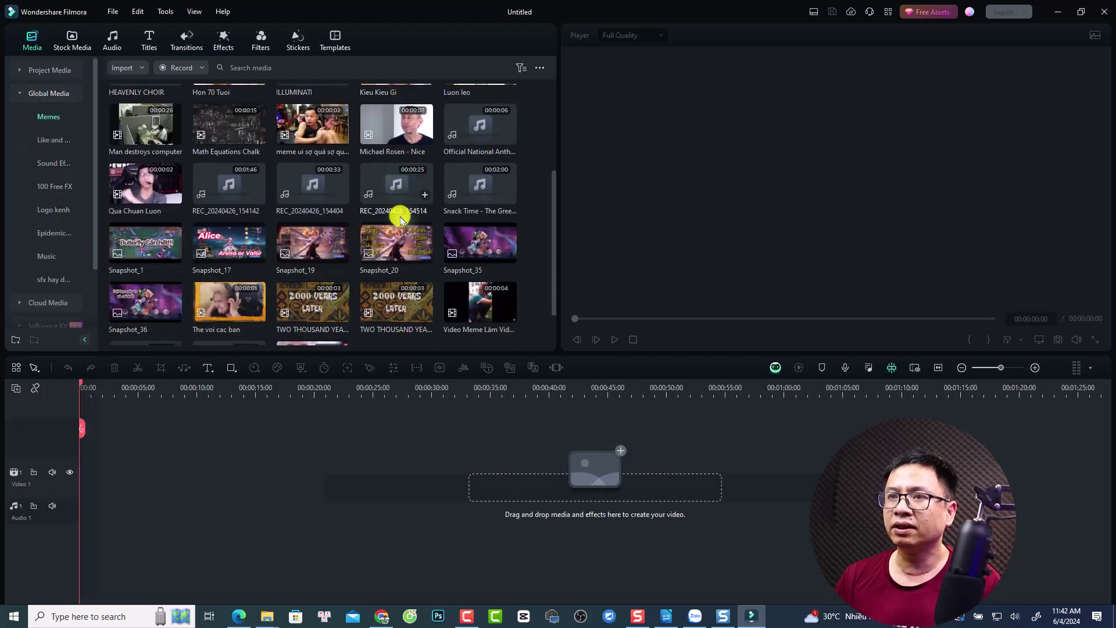
{"action": "left_click_drag", "start_coordinate": [377, 134], "coordinate": [69, 451]}
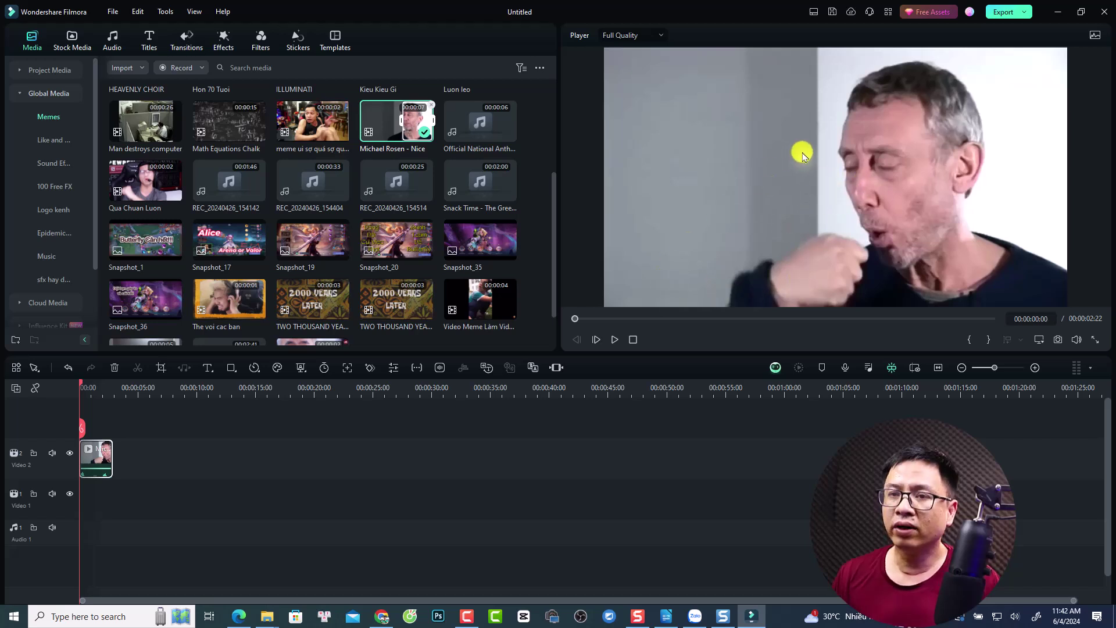
Preview the clip, fit it to the timeline width and place the playhead near its start
{"action": "key", "text": "space"}
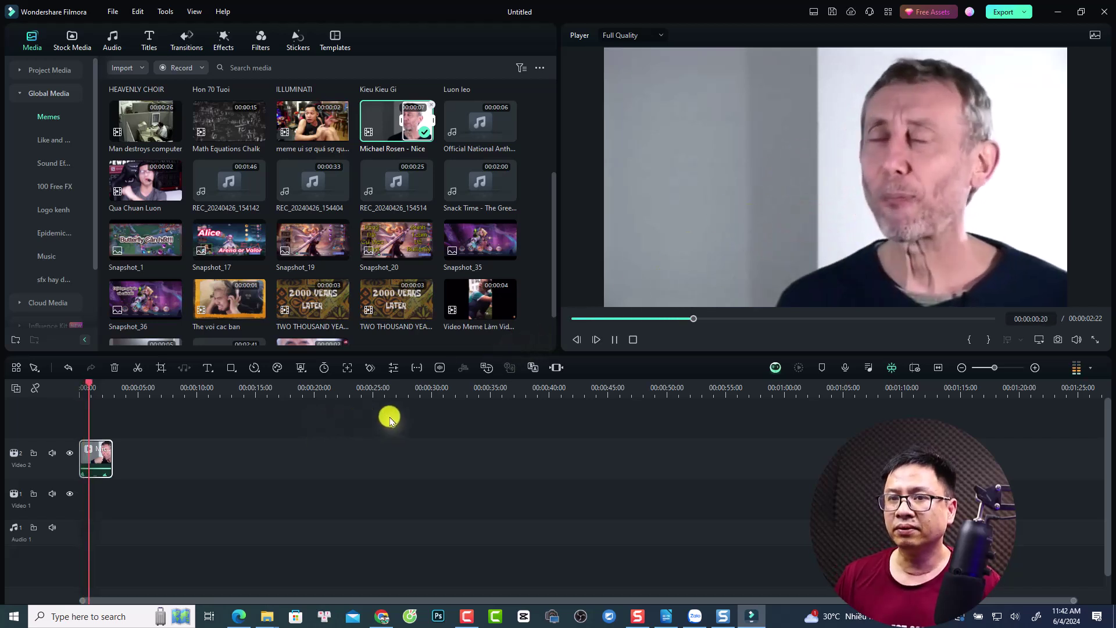
{"action": "key", "text": "space"}
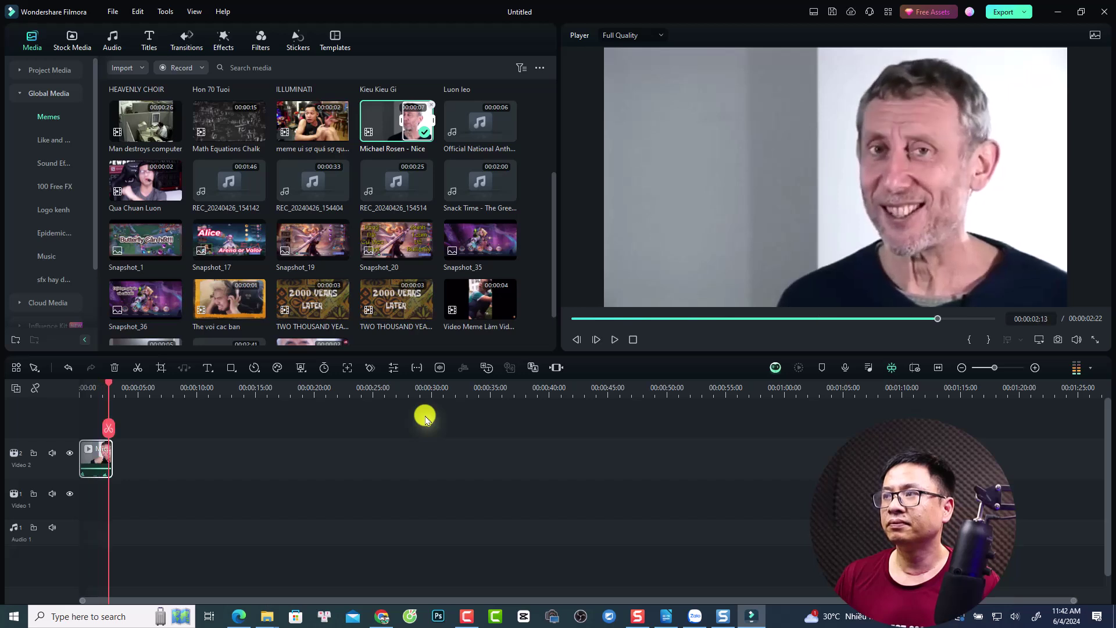
{"action": "left_click", "coordinate": [940, 368]}
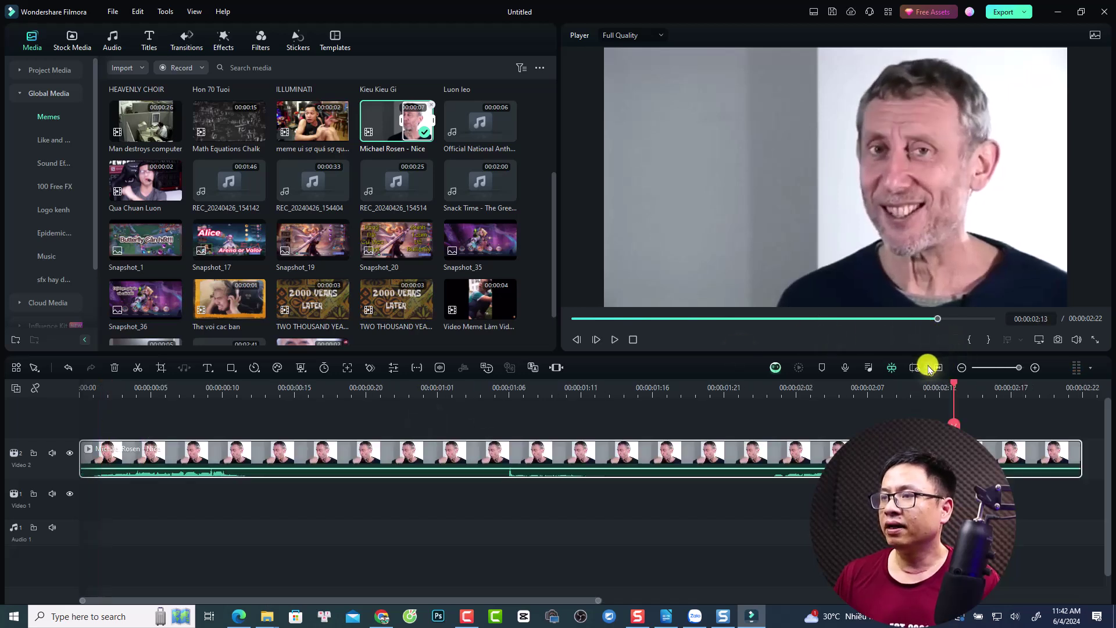
{"action": "left_click", "coordinate": [135, 387]}
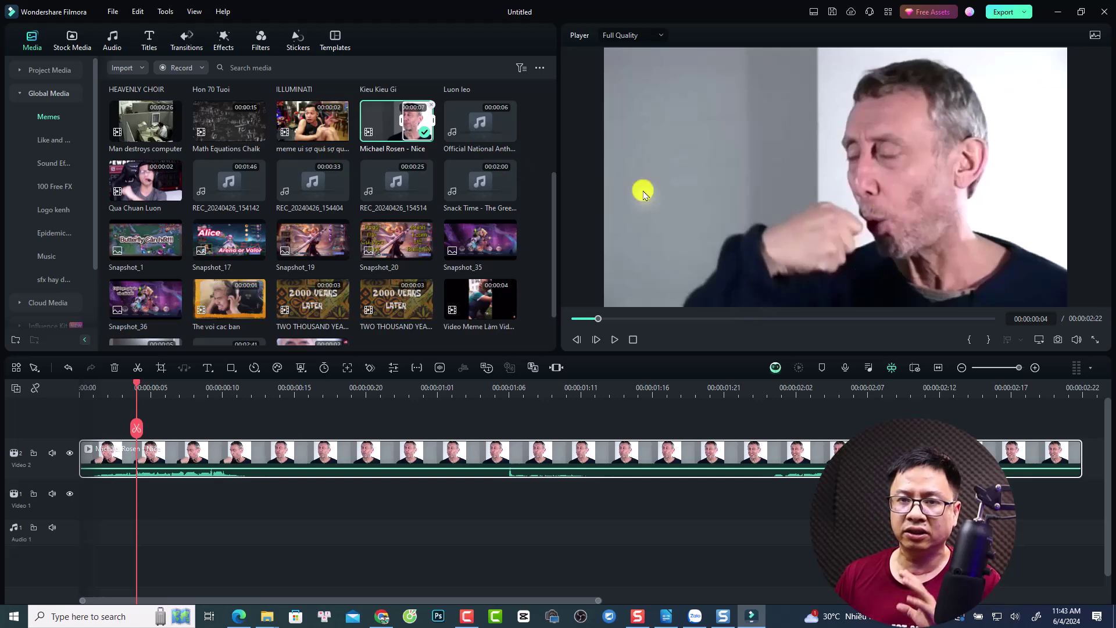
Place the Title 2 preset on a track above the clip, mute the Video 2 track and preview the title
{"action": "left_click", "coordinate": [150, 39]}
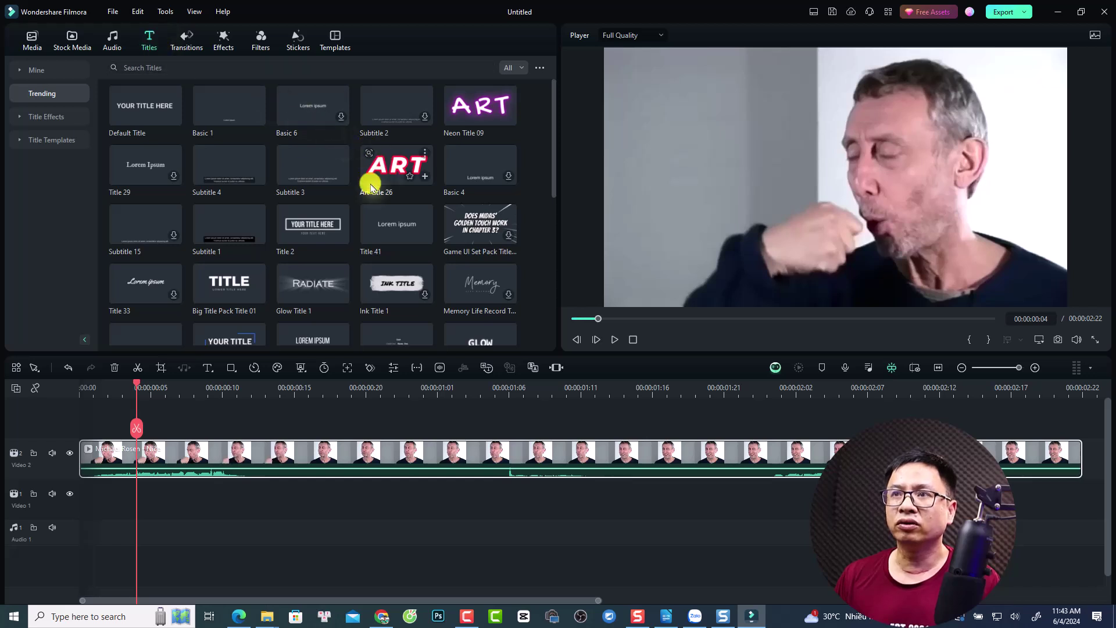
{"action": "left_click_drag", "start_coordinate": [298, 229], "coordinate": [99, 449]}
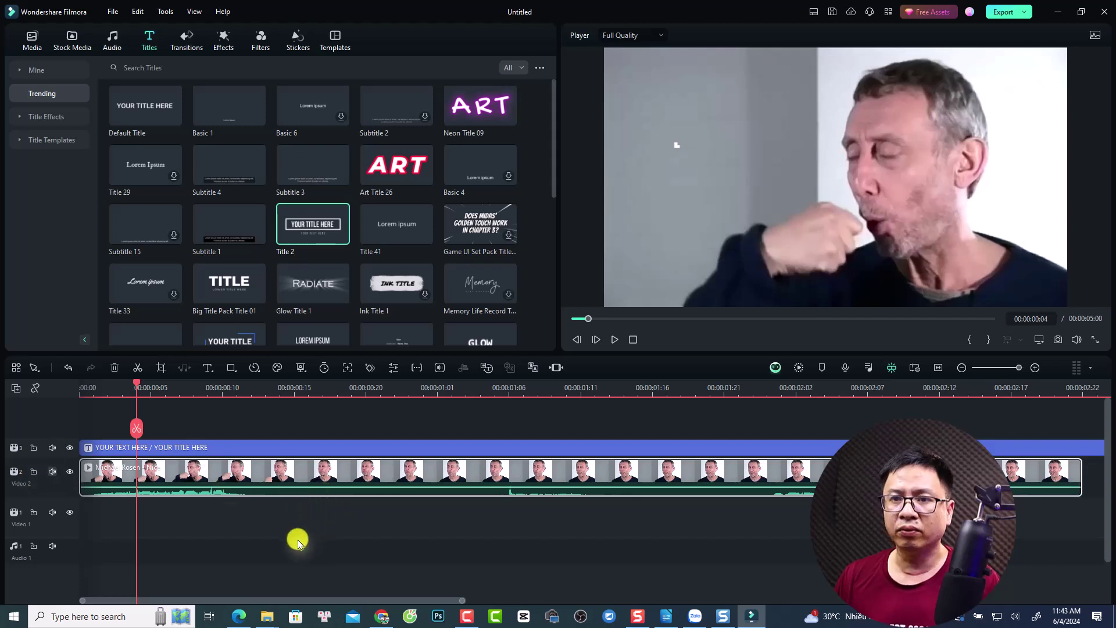
{"action": "left_click", "coordinate": [52, 470]}
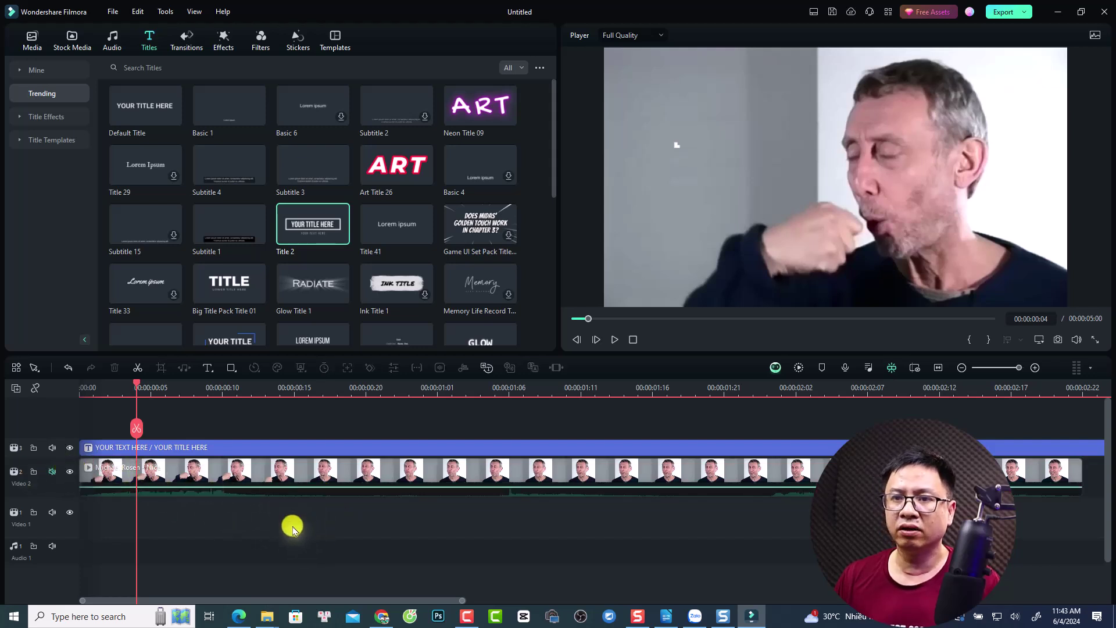
{"action": "key", "text": "space"}
{"action": "scroll", "coordinate": [435, 465], "scroll_direction": "down", "scroll_amount": 1}
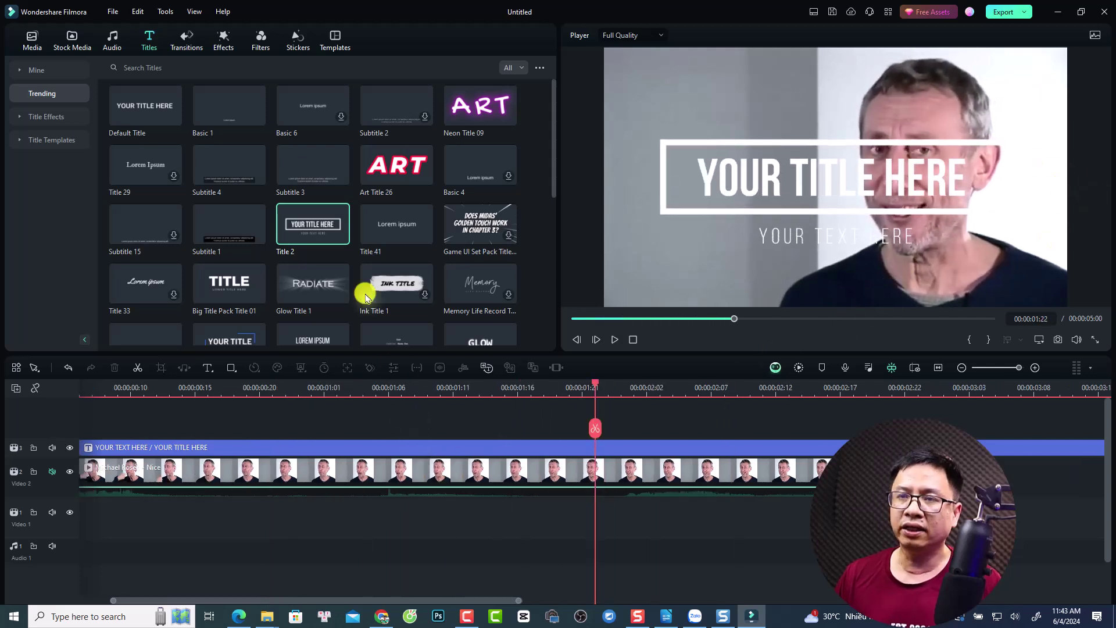
Browse the transition, filter and sticker libraries
{"action": "left_click", "coordinate": [186, 38]}
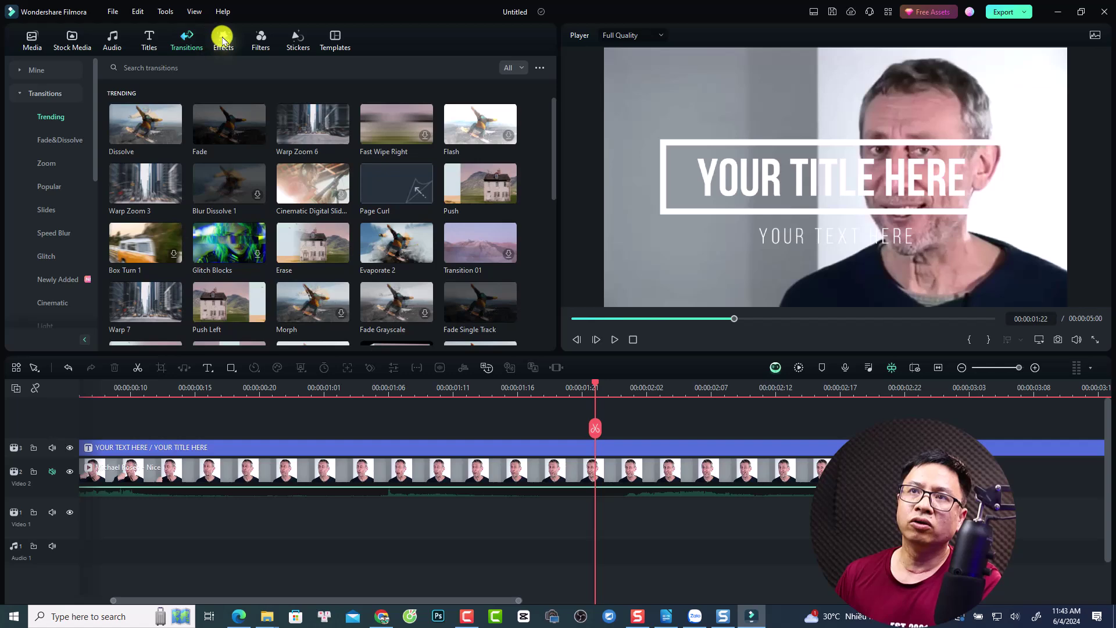
{"action": "left_click", "coordinate": [264, 40]}
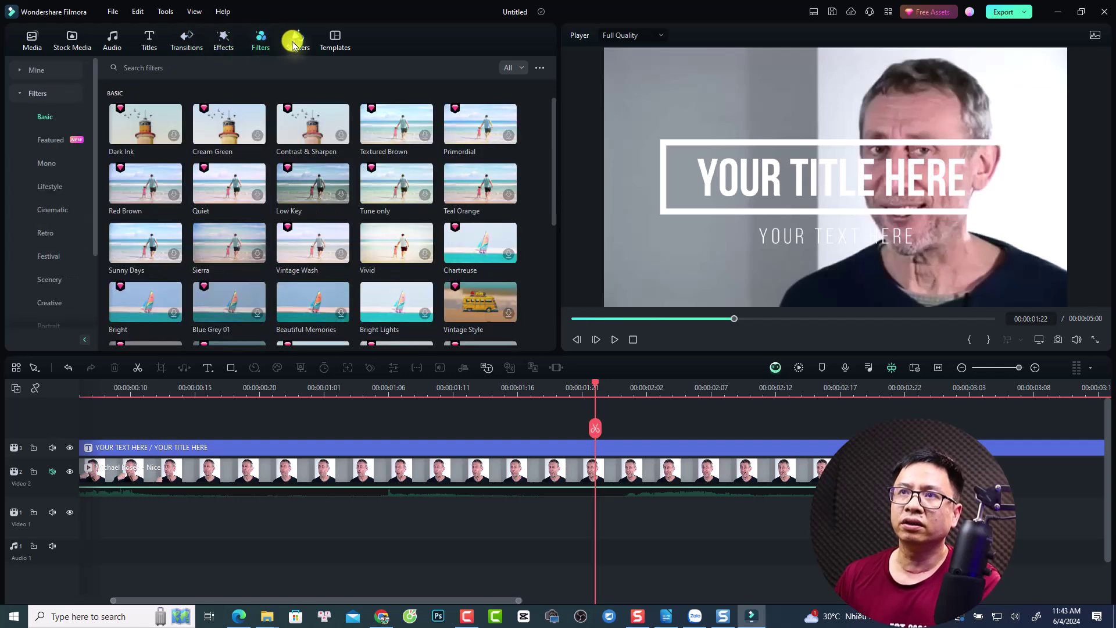
{"action": "left_click", "coordinate": [294, 43]}
Add the Modern Cinematic Opener 01 template to the timeline
{"action": "left_click", "coordinate": [329, 42]}
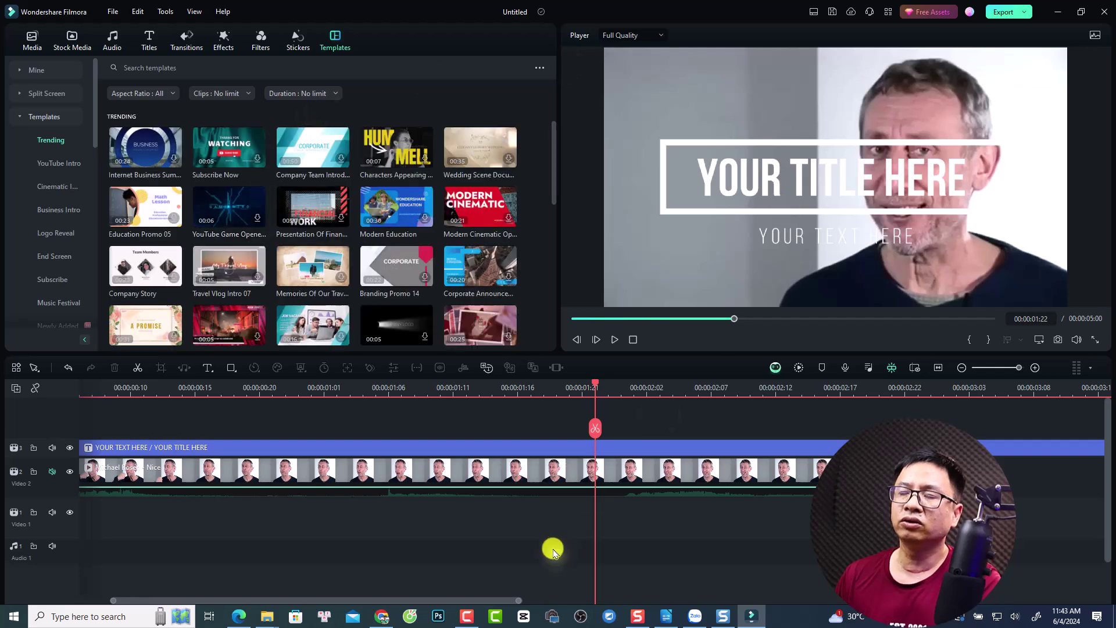
{"action": "left_click_drag", "start_coordinate": [472, 209], "coordinate": [532, 427]}
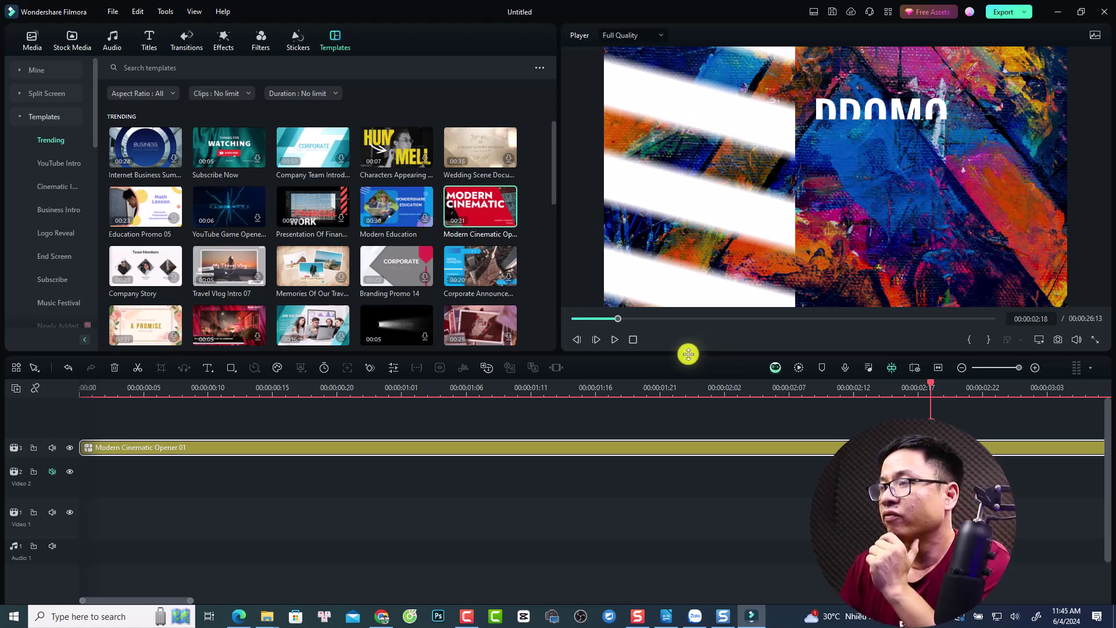
Lower the player's preview quality to 1/4 and play a short part of the opener
{"action": "left_click", "coordinate": [645, 36]}
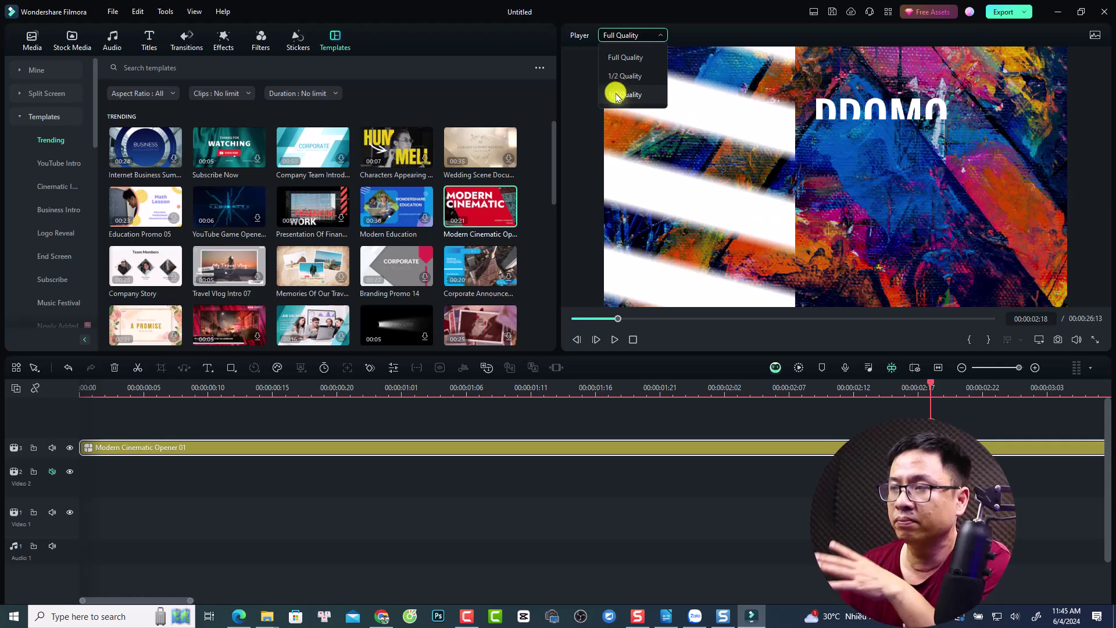
{"action": "left_click", "coordinate": [617, 94]}
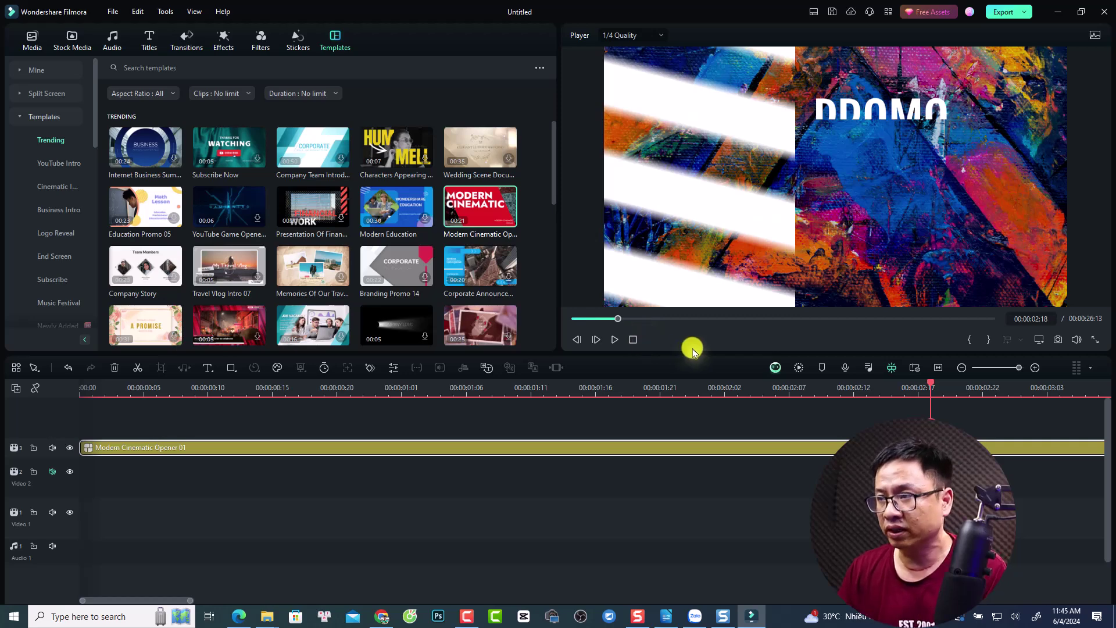
{"action": "left_click", "coordinate": [349, 386]}
{"action": "key", "text": "space"}
{"action": "key", "text": "space"}
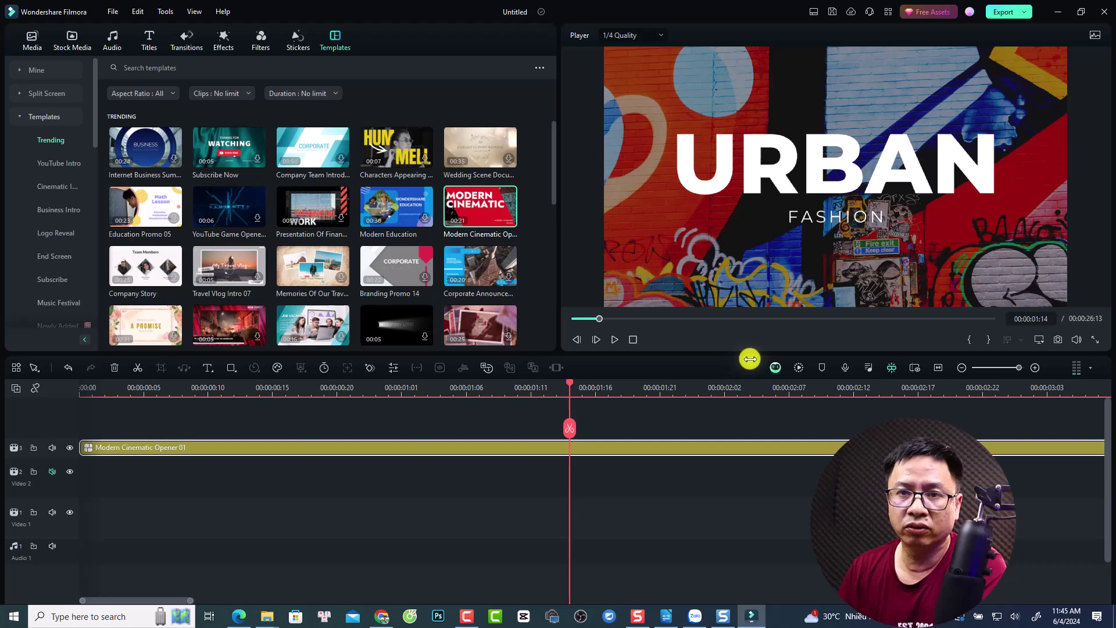
Render a preview of the timeline's opening part and play the opener back from near its start
{"action": "left_click", "coordinate": [796, 368]}
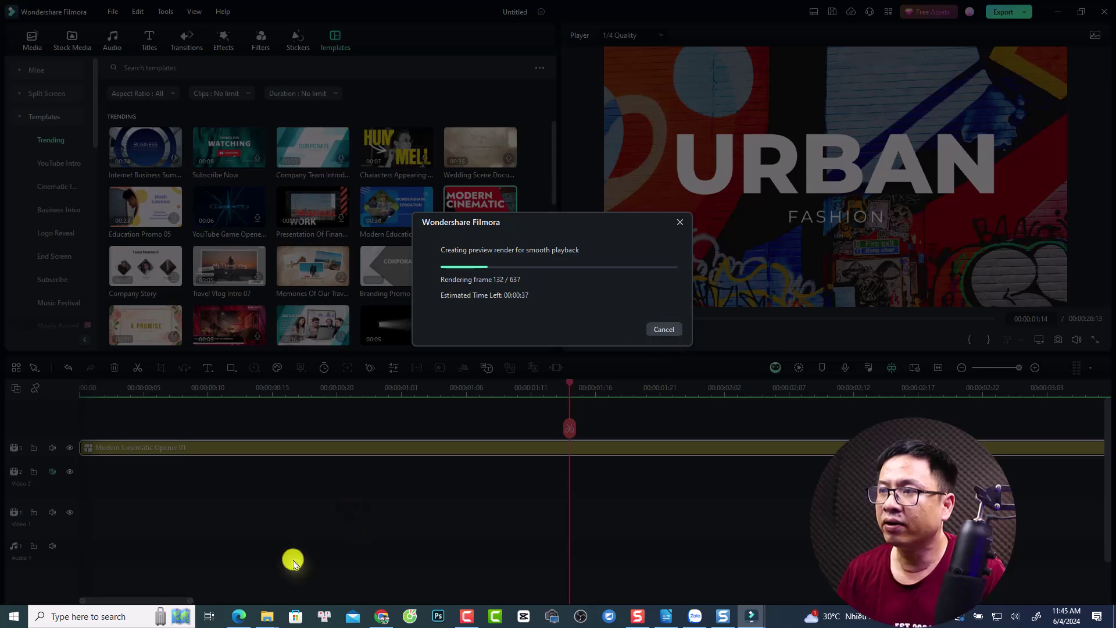
{"action": "left_click", "coordinate": [663, 329]}
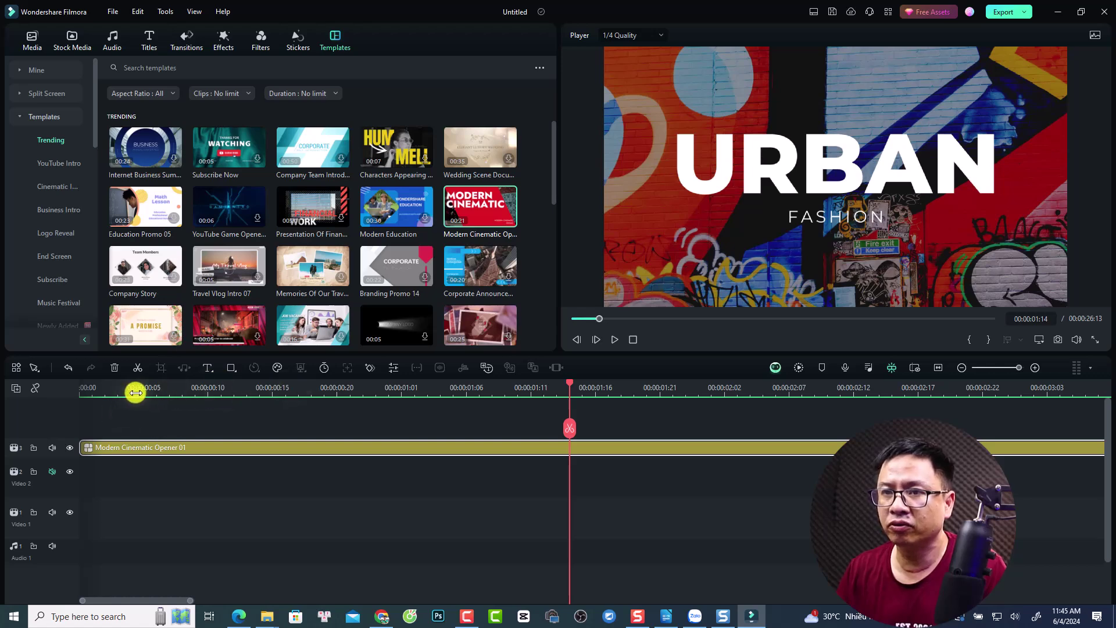
{"action": "left_click", "coordinate": [91, 391]}
{"action": "key", "text": "space"}
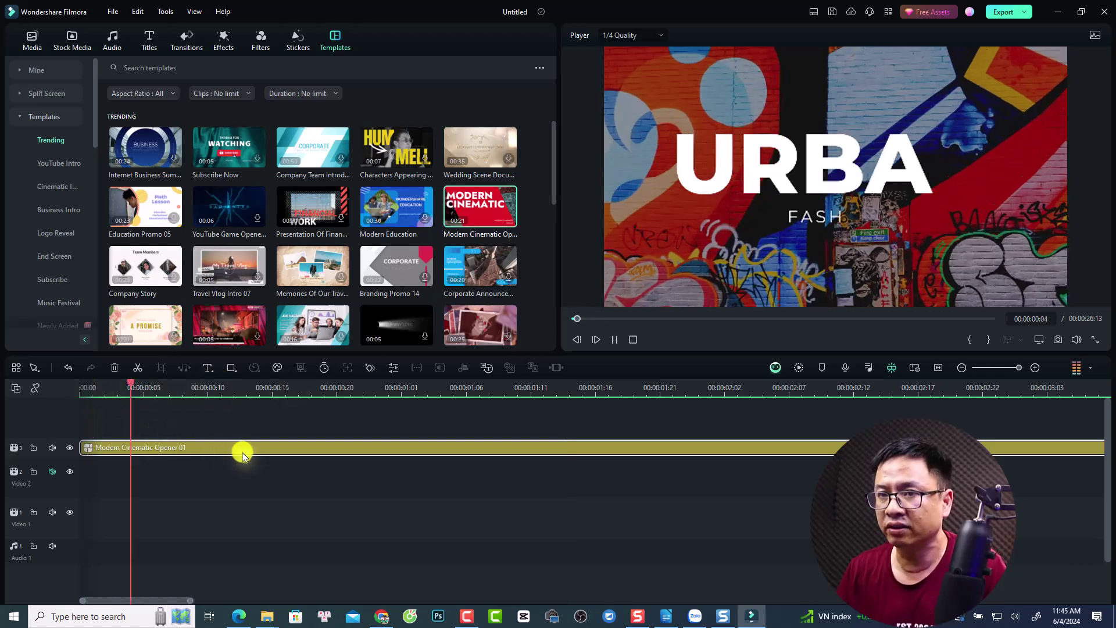
{"action": "key", "text": "space"}
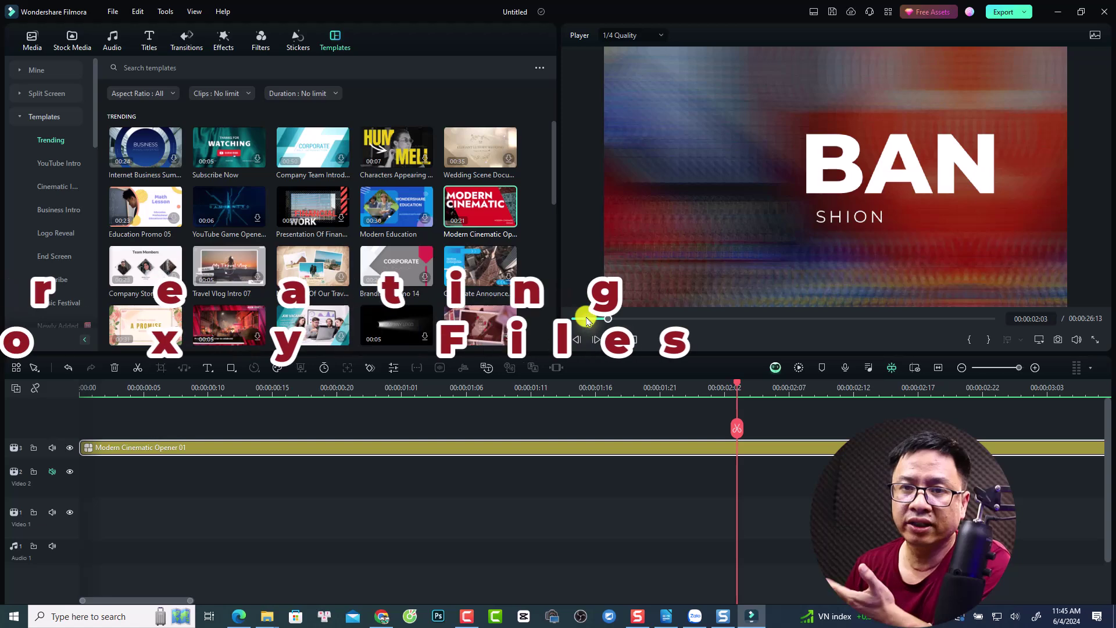
Look up the proxy file creation option for a meme video clip in the media library
{"action": "left_click", "coordinate": [32, 39]}
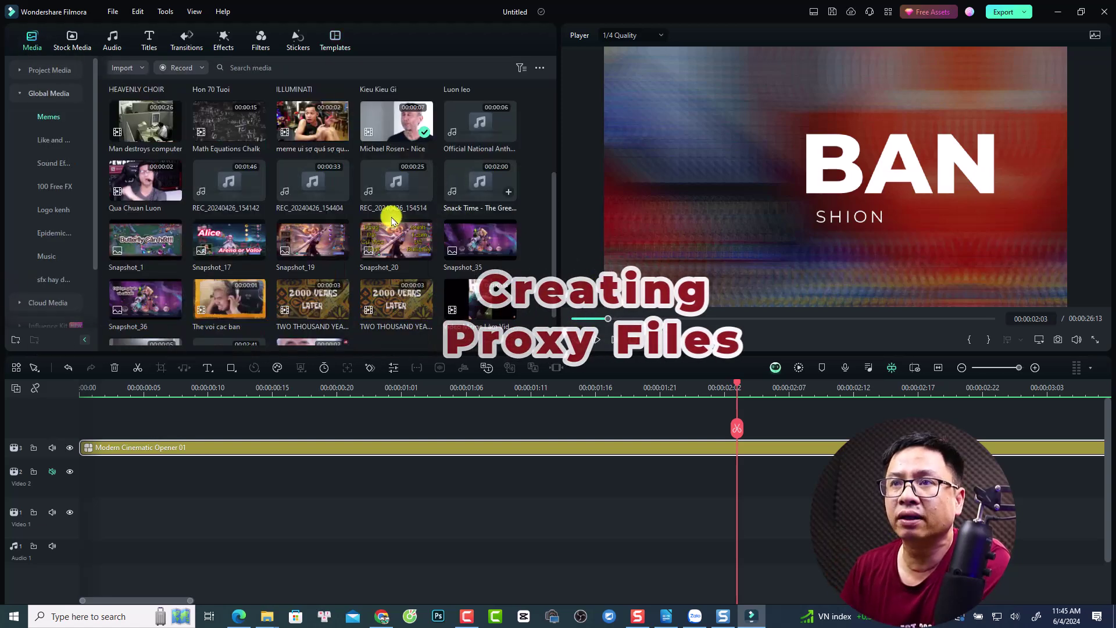
{"action": "right_click", "coordinate": [314, 136]}
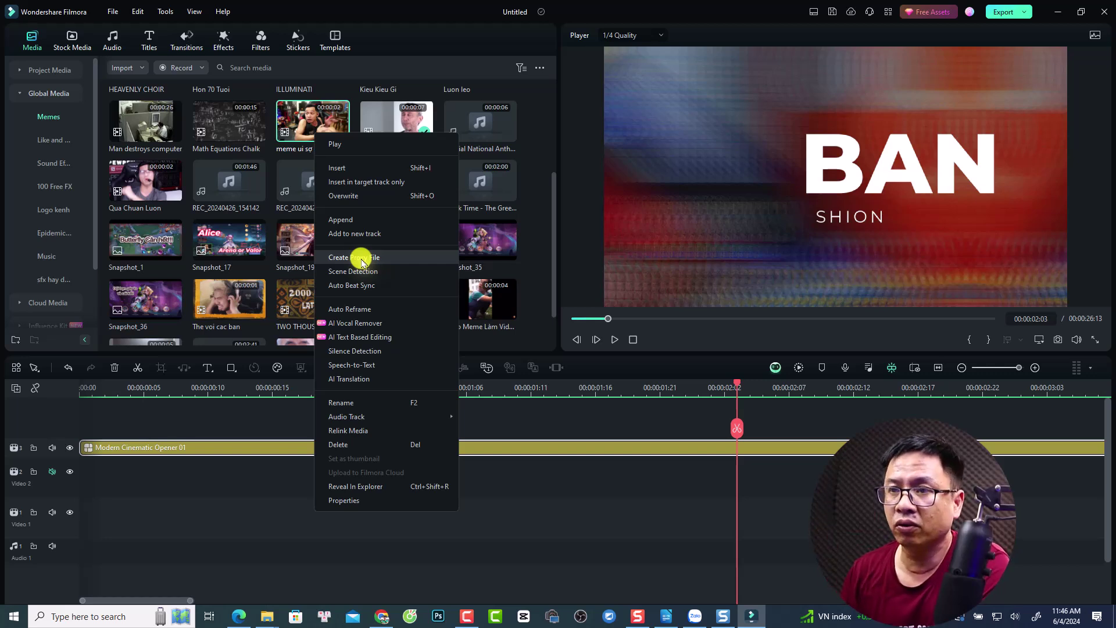
{"action": "left_click", "coordinate": [527, 513]}
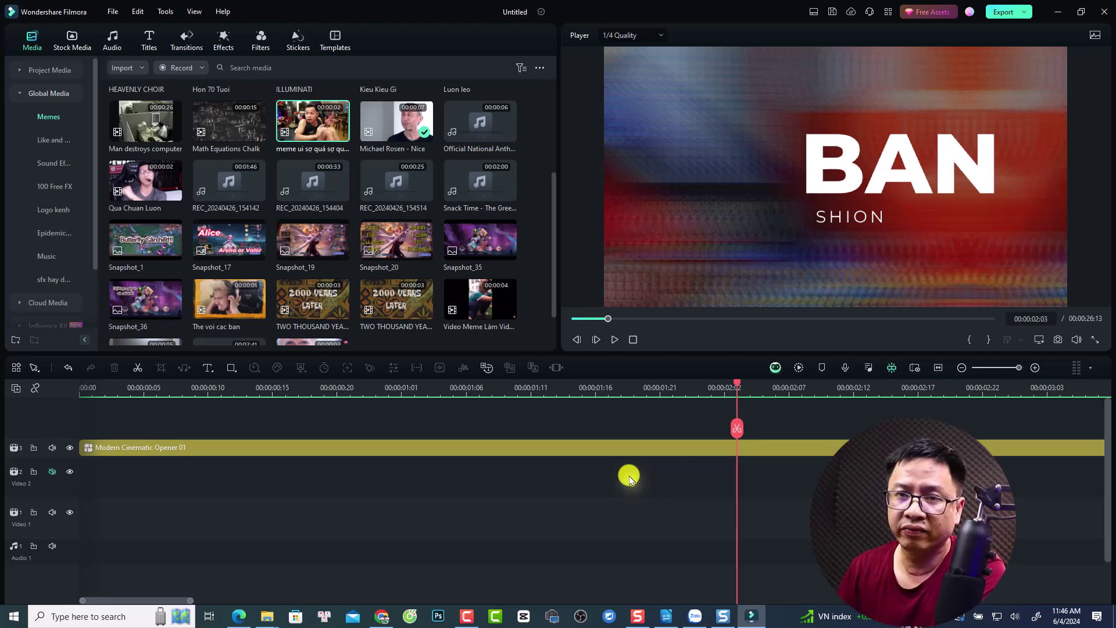
Return to the startup window without saving the project and open the AI Toolbox
{"action": "left_click", "coordinate": [145, 388]}
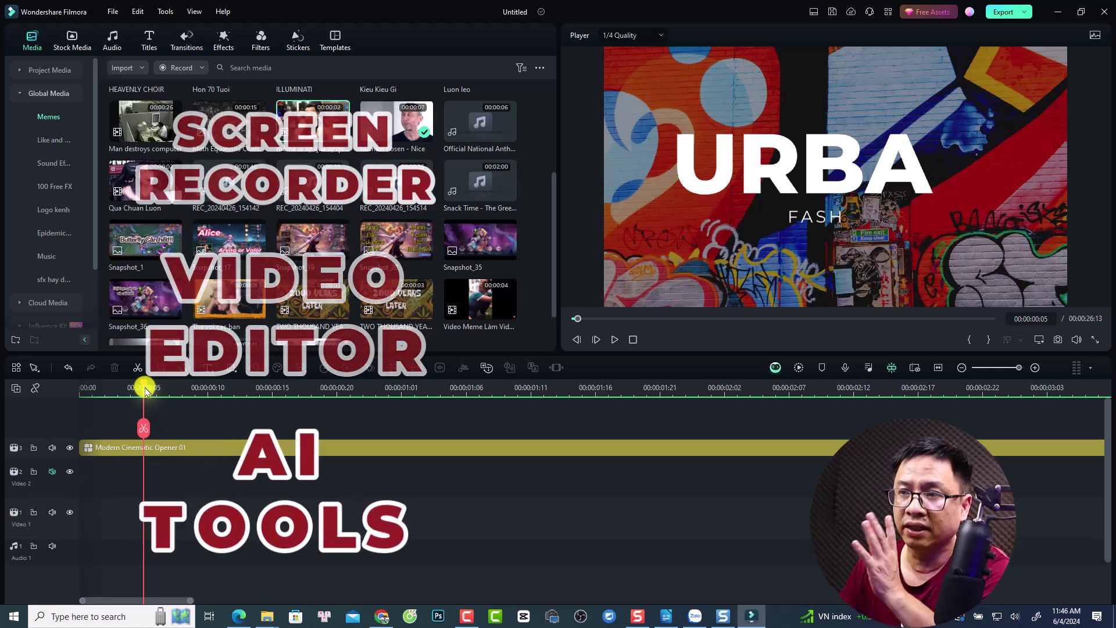
{"action": "left_click", "coordinate": [111, 12]}
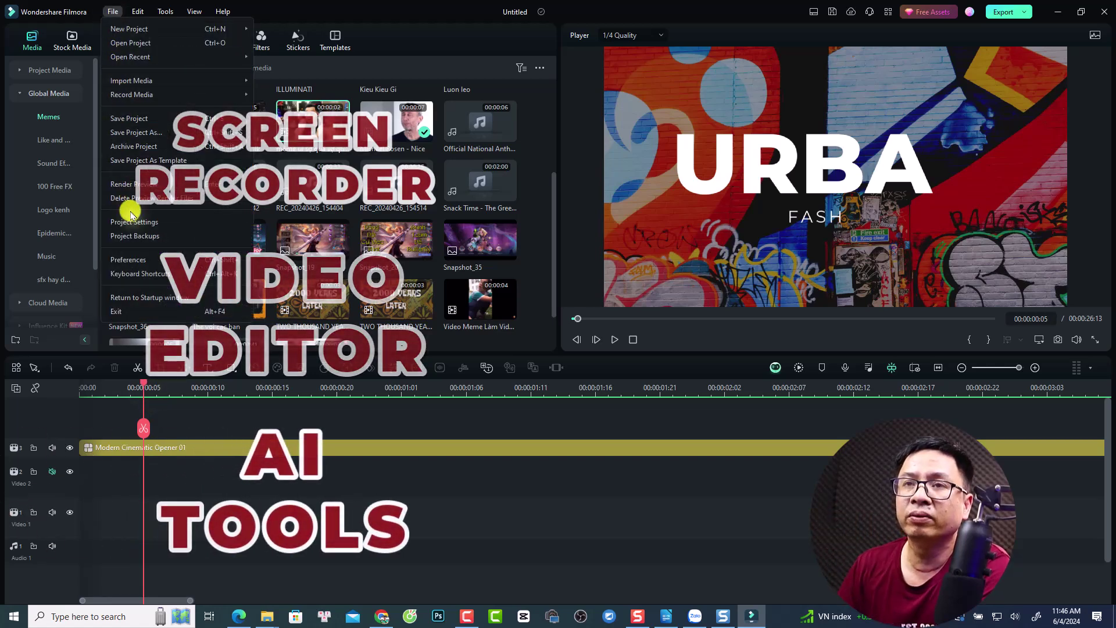
{"action": "left_click", "coordinate": [137, 300]}
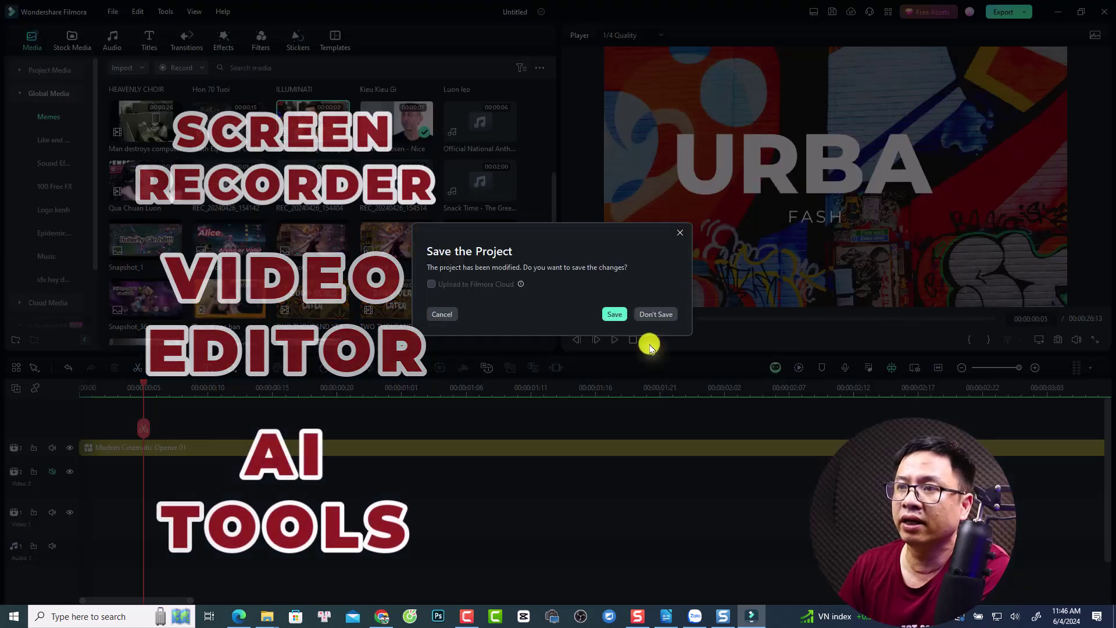
{"action": "left_click", "coordinate": [656, 314]}
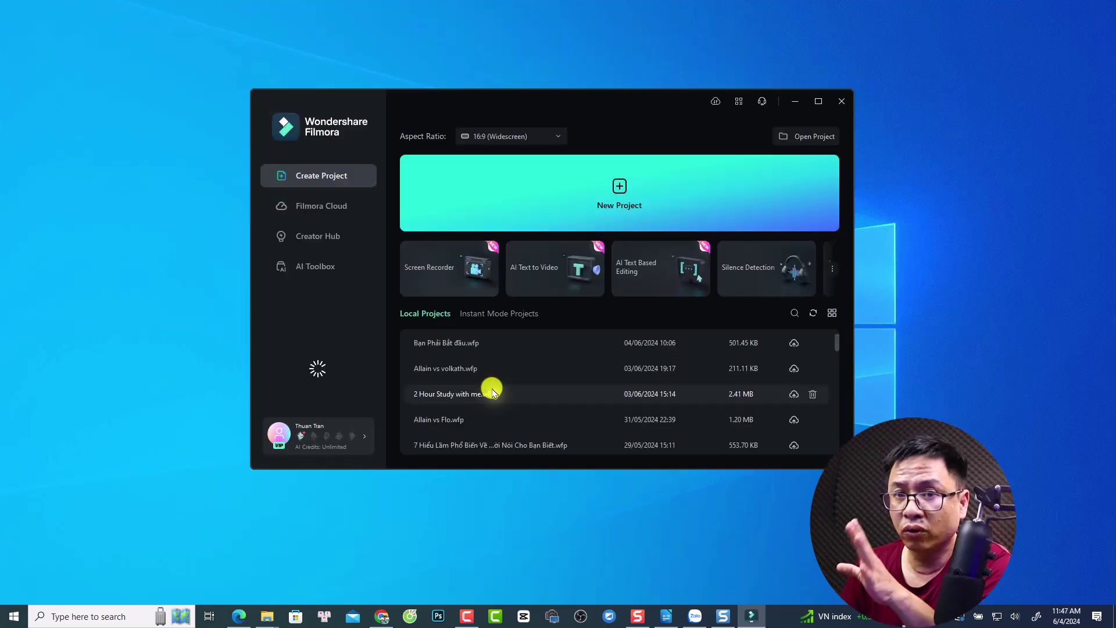
{"action": "left_click", "coordinate": [324, 272]}
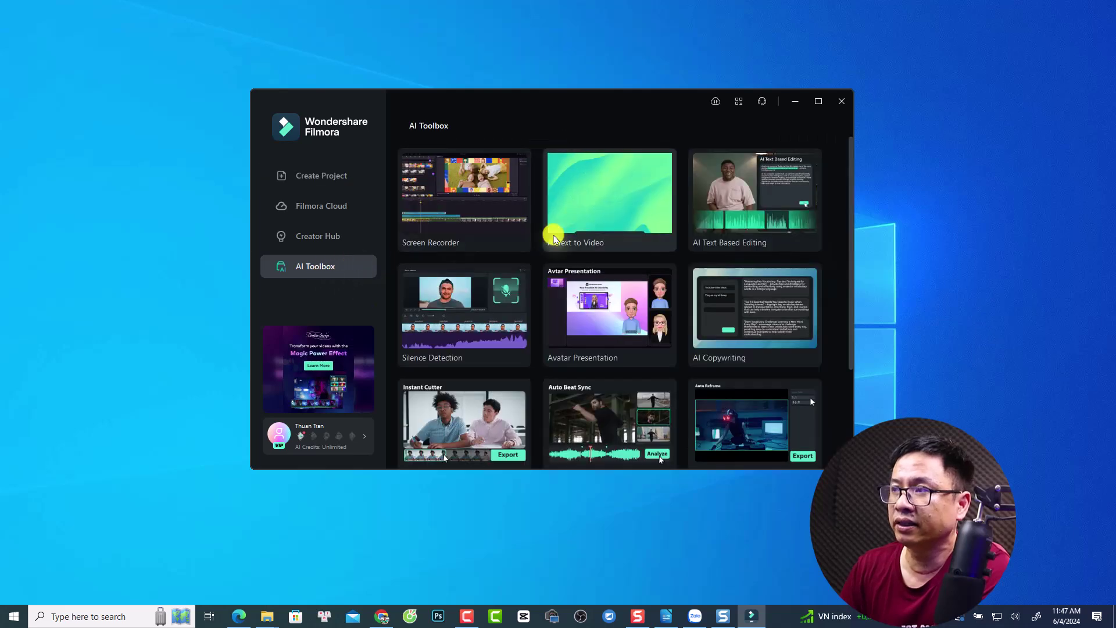
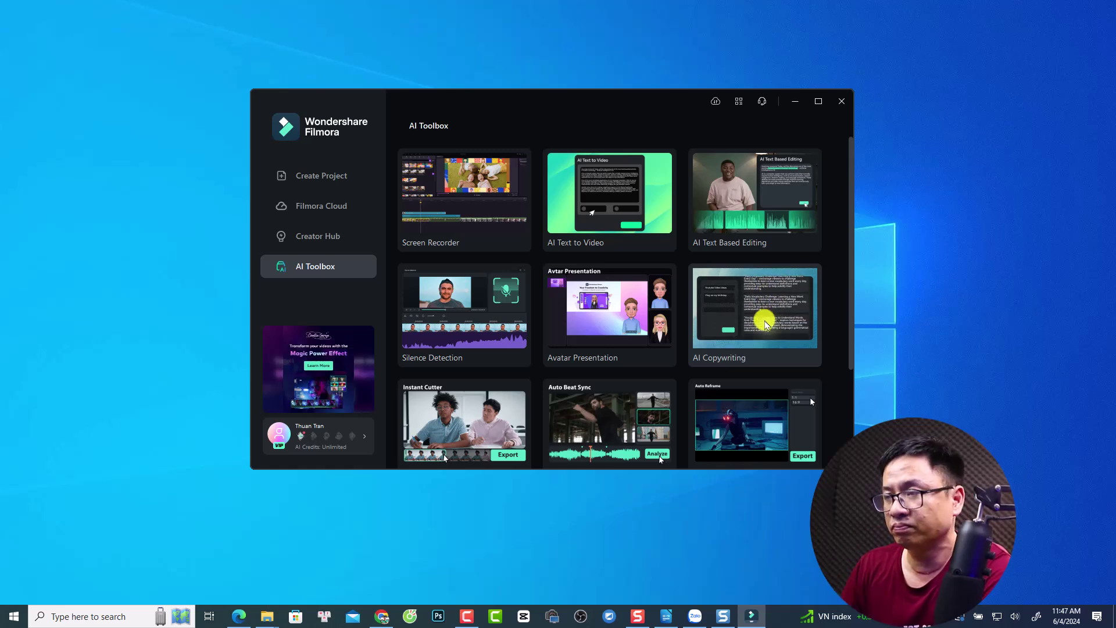
Look through the tools offered in the AI Toolbox, down to Instant Mode and back
{"action": "scroll", "coordinate": [730, 341], "scroll_direction": "down", "scroll_amount": 3}
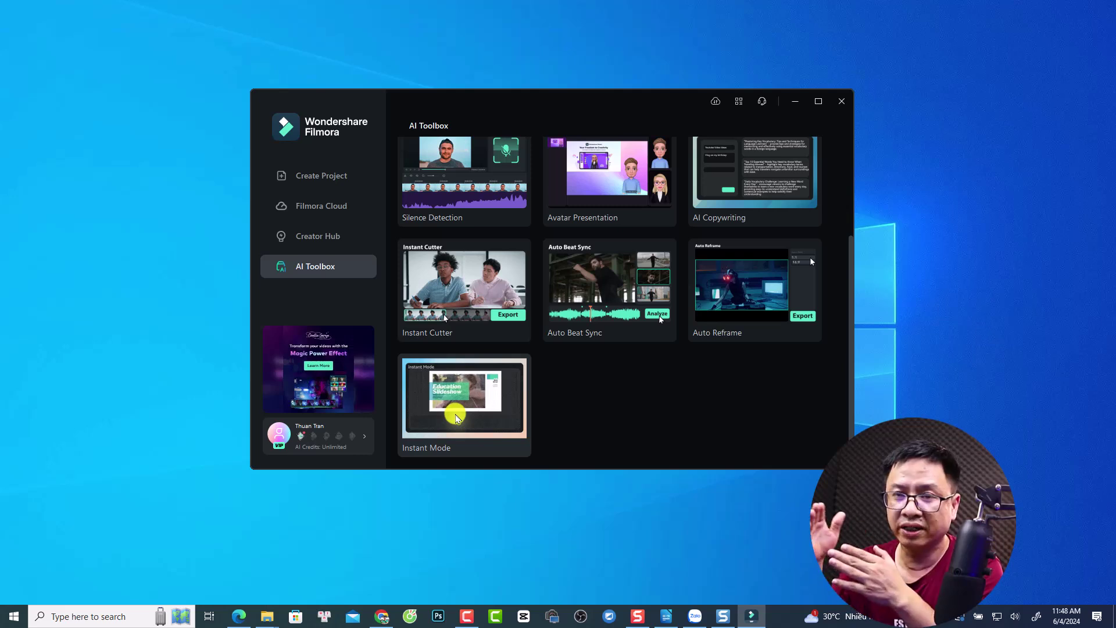
{"action": "scroll", "coordinate": [456, 417], "scroll_direction": "up", "scroll_amount": 3}
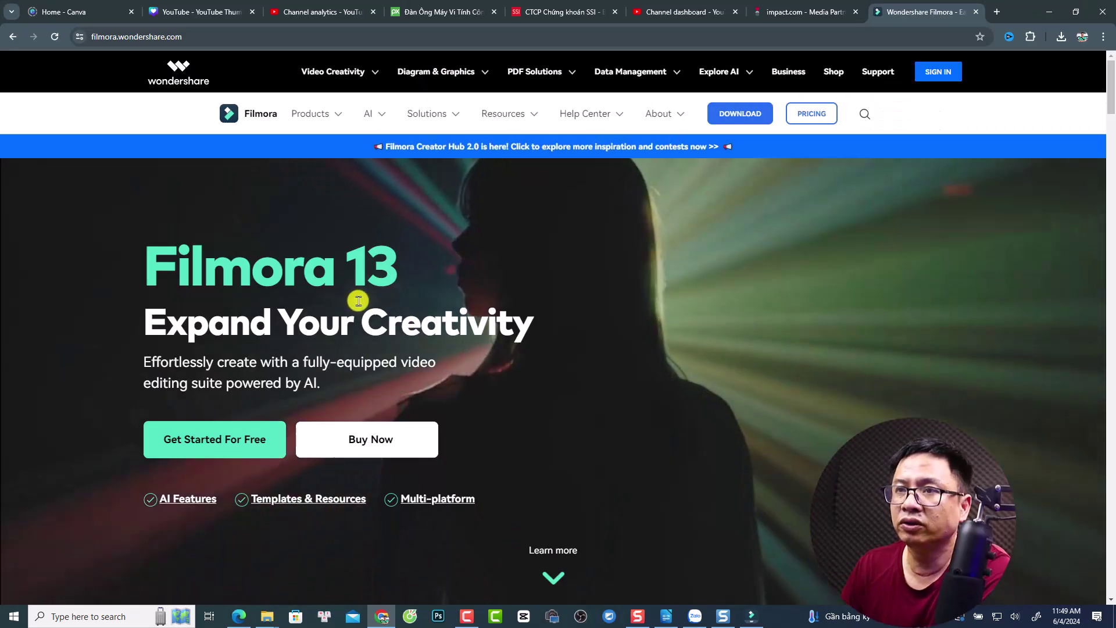
On the Filmora website, examine the individual pricing plans, comparing the Subscription, Cross-Platform and Perpetual plans' prices and included features
{"action": "scroll", "coordinate": [455, 381], "scroll_direction": "down", "scroll_amount": 2}
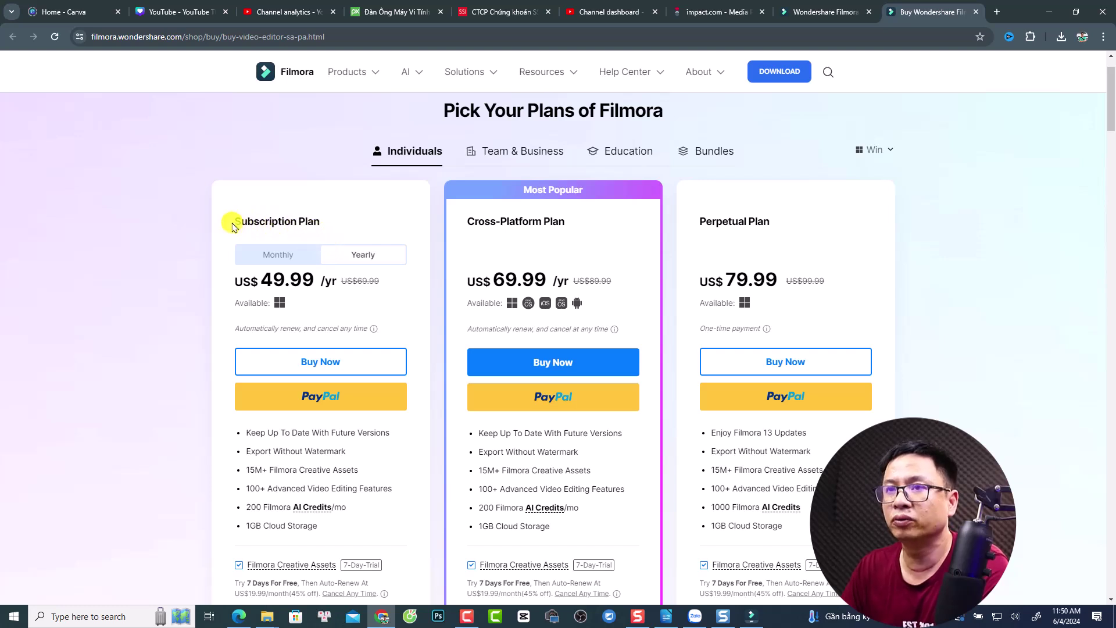
{"action": "left_click_drag", "start_coordinate": [235, 222], "coordinate": [316, 227]}
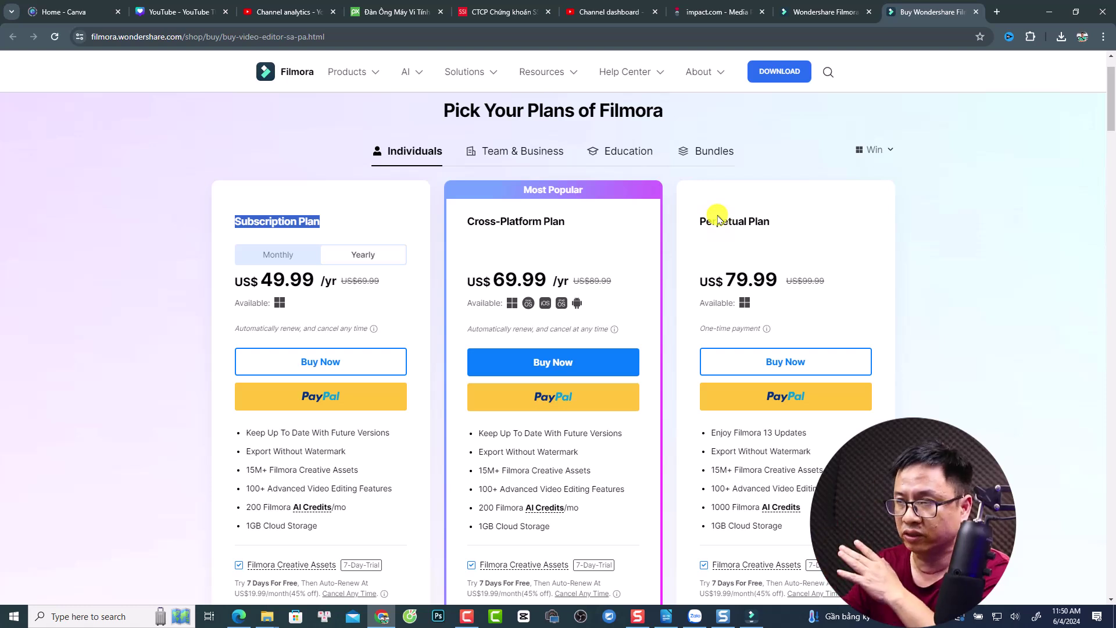
{"action": "left_click_drag", "start_coordinate": [725, 279], "coordinate": [827, 304]}
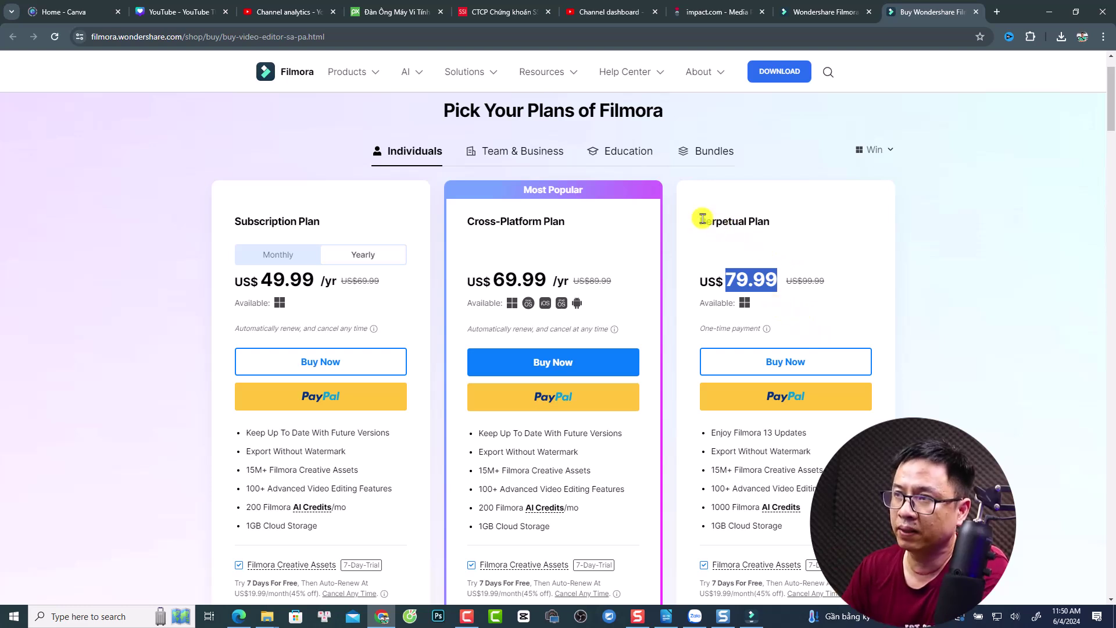
{"action": "scroll", "coordinate": [722, 229], "scroll_direction": "down", "scroll_amount": 3}
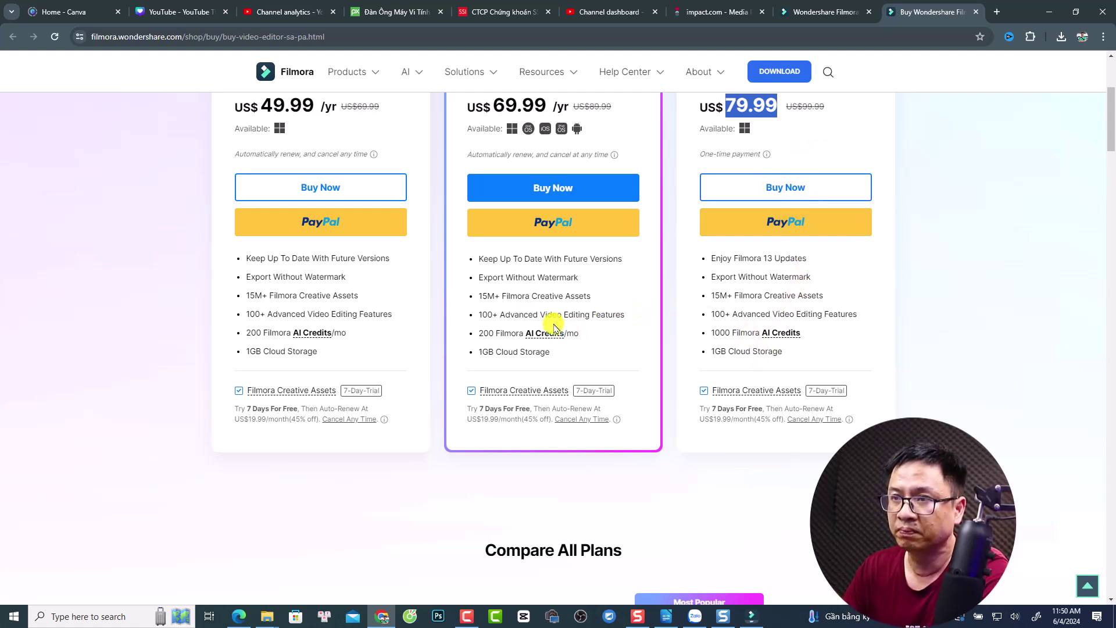
{"action": "scroll", "coordinate": [511, 125], "scroll_direction": "up", "scroll_amount": 1}
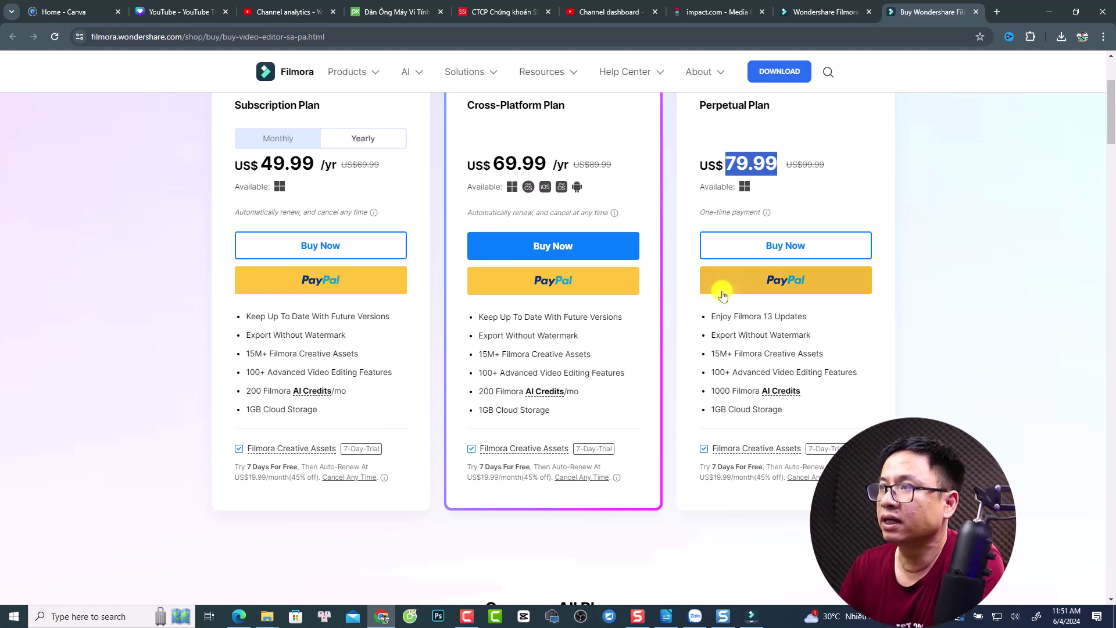
{"action": "left_click", "coordinate": [797, 192]}
{"action": "scroll", "coordinate": [797, 192], "scroll_direction": "up", "scroll_amount": 2}
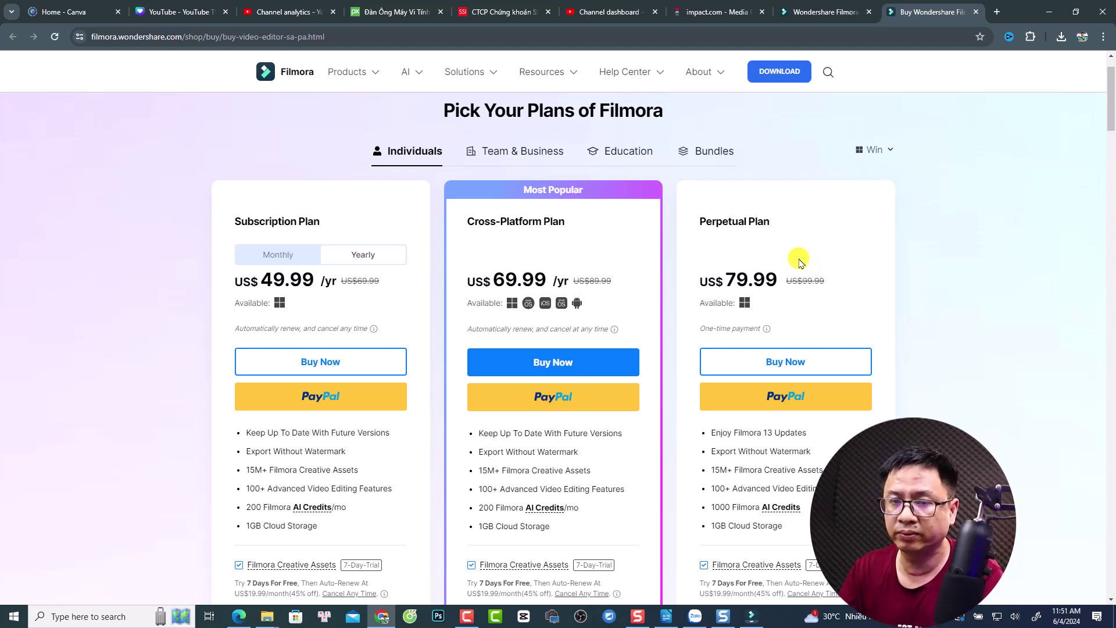
{"action": "scroll", "coordinate": [746, 236], "scroll_direction": "down", "scroll_amount": 1}
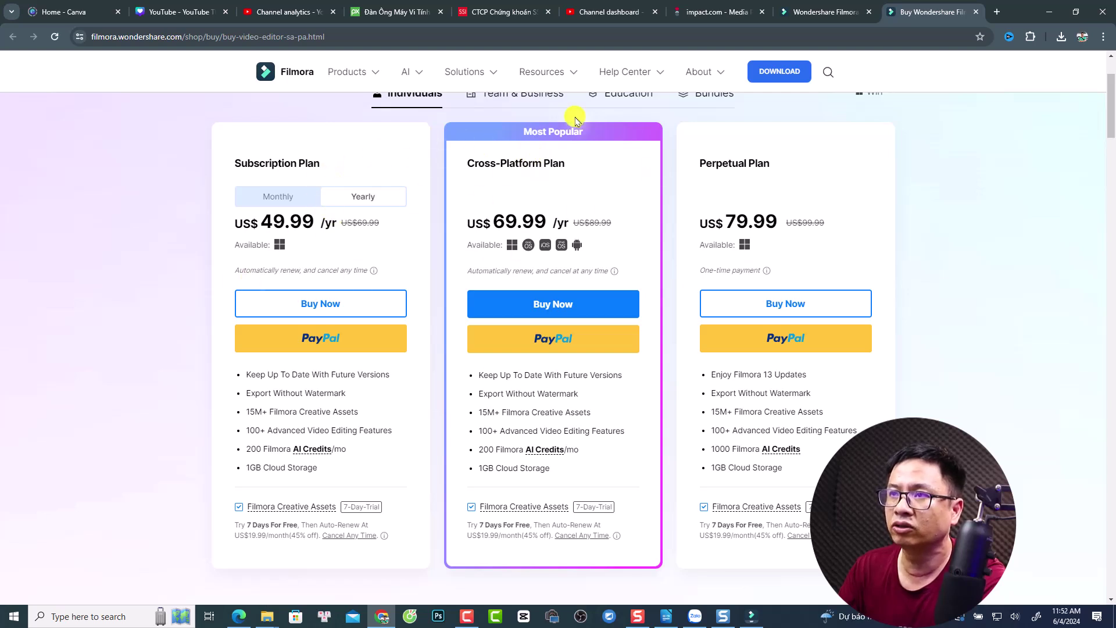
{"action": "scroll", "coordinate": [674, 275], "scroll_direction": "down", "scroll_amount": 1}
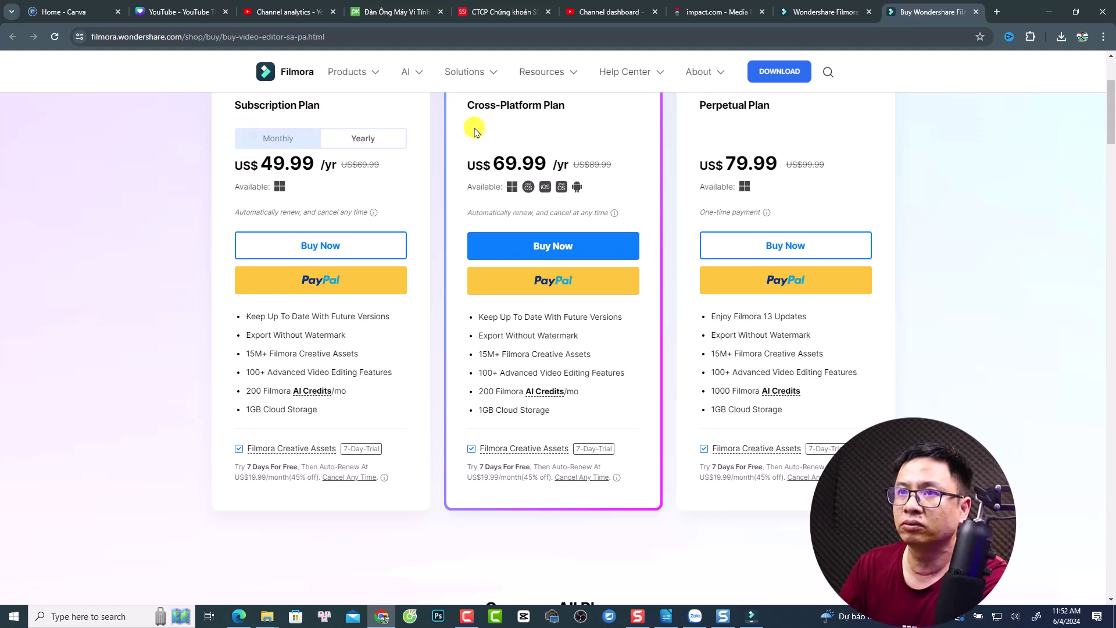
Switch back to Filmora and create a new project
{"action": "left_click", "coordinate": [751, 616]}
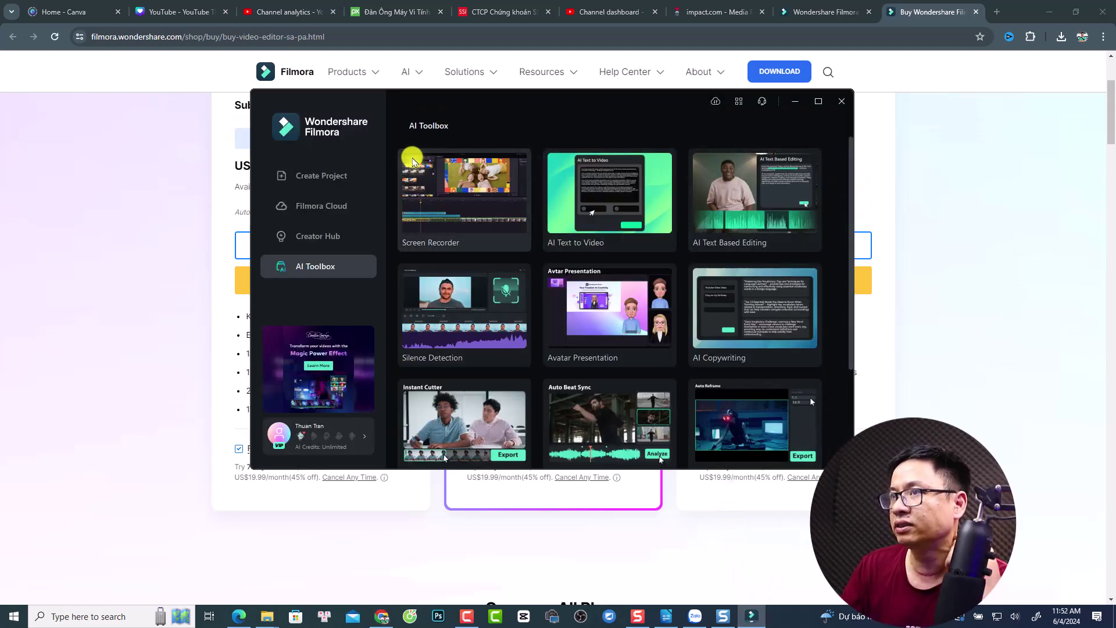
{"action": "left_click", "coordinate": [343, 176]}
{"action": "left_click", "coordinate": [612, 194]}
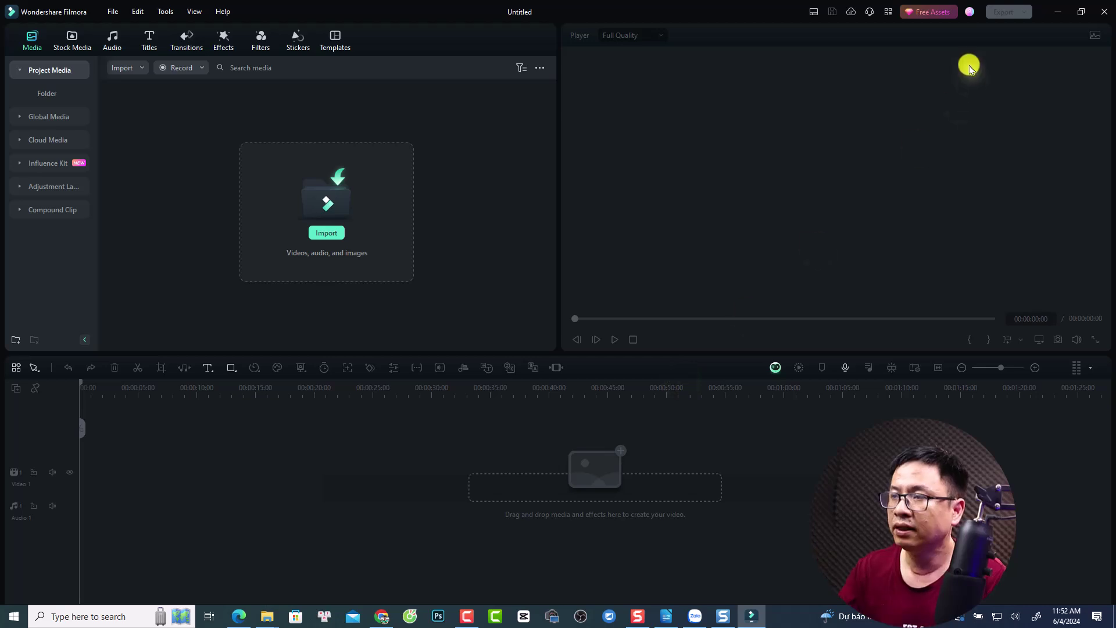
Check the account's subscription and Filmora AI Credits details, and close the account overview
{"action": "left_click", "coordinate": [969, 13]}
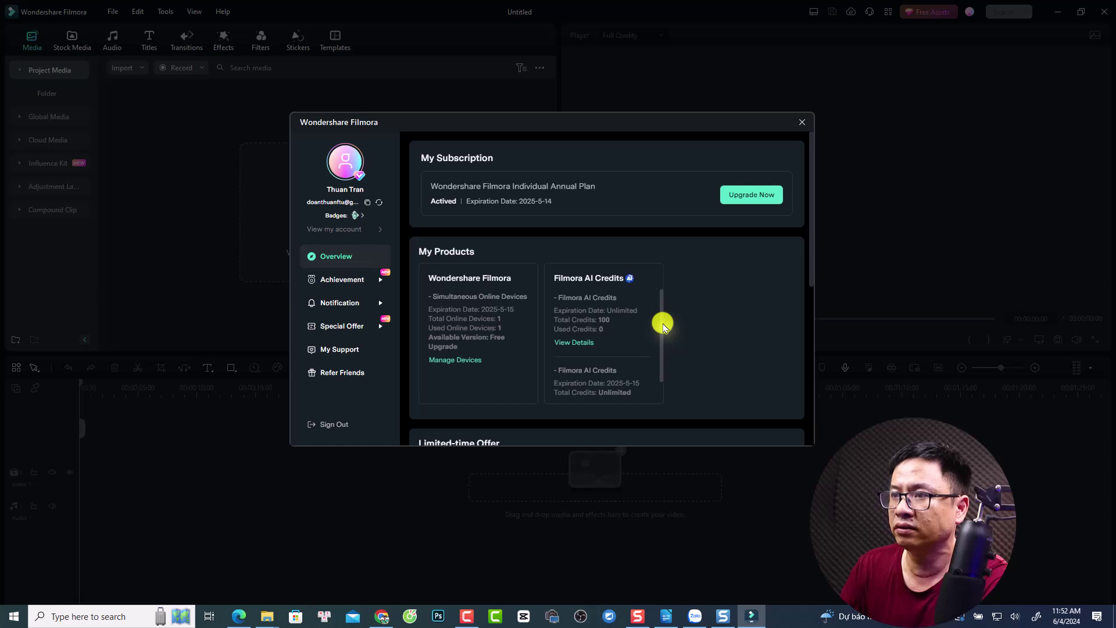
{"action": "left_click_drag", "start_coordinate": [663, 327], "coordinate": [663, 347]}
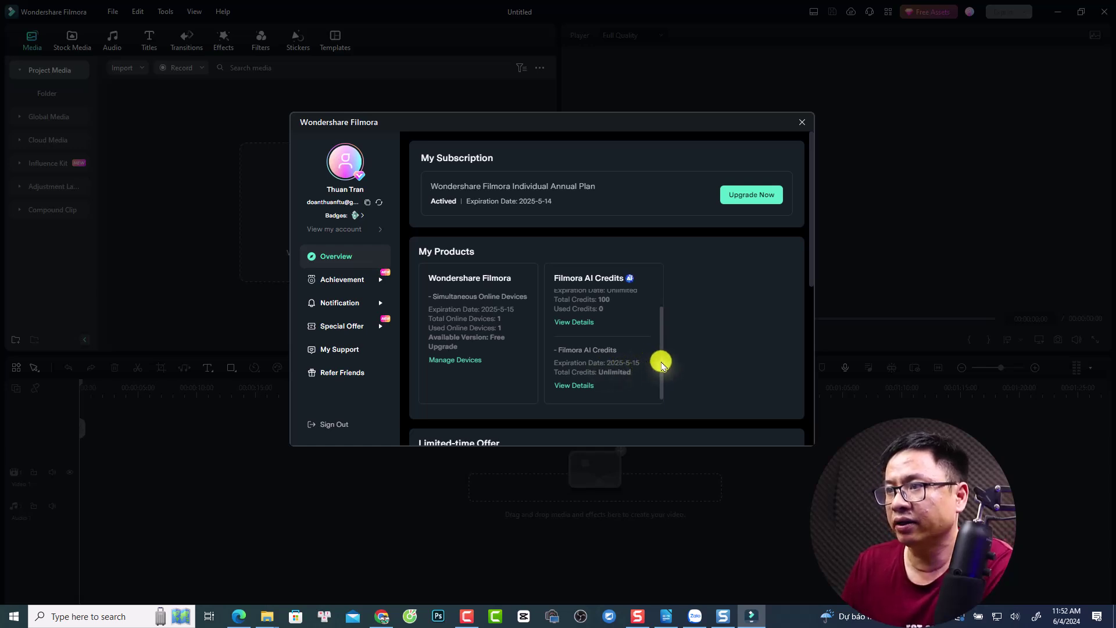
{"action": "left_click_drag", "start_coordinate": [662, 365], "coordinate": [660, 326]}
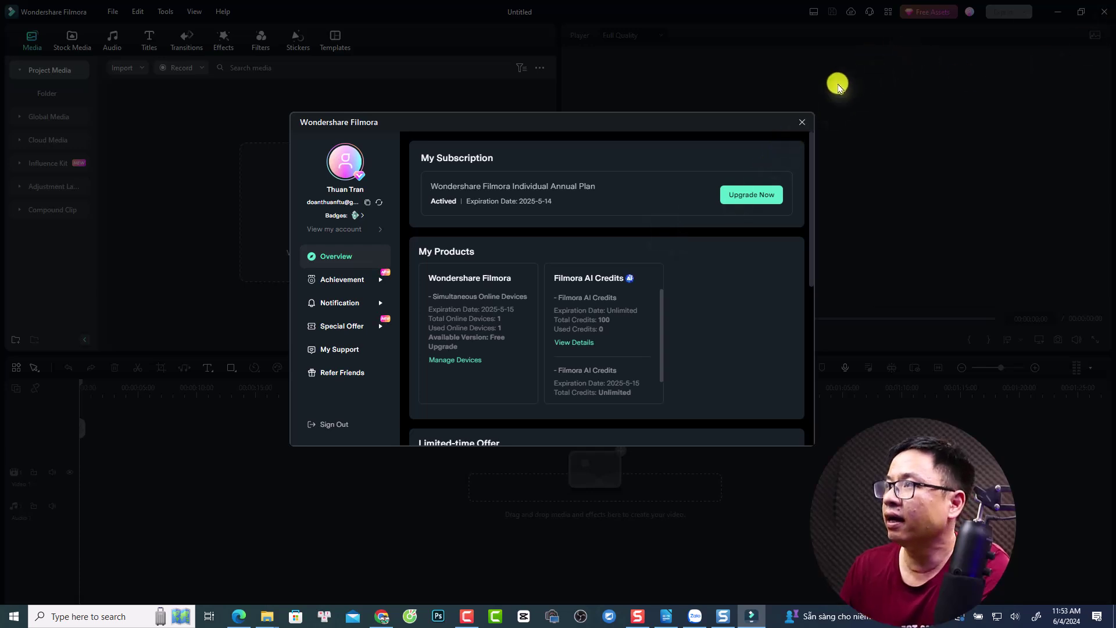
{"action": "left_click", "coordinate": [802, 125]}
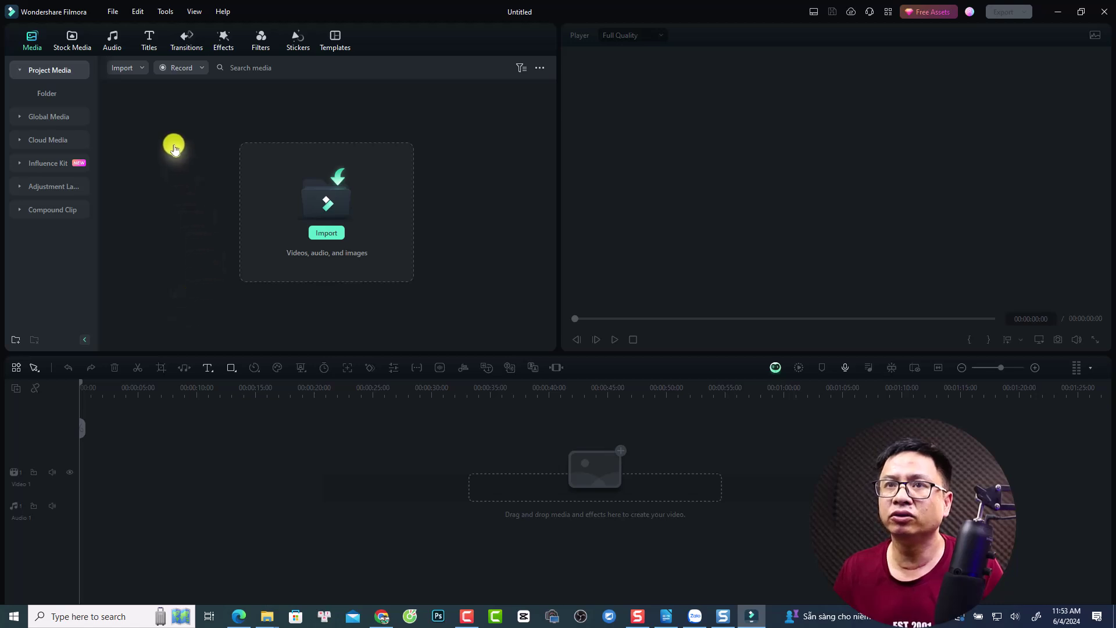
Place the trending stock clip Travel 05 at the start of the Video 1 track and view the export settings without exporting
{"action": "left_click", "coordinate": [73, 41]}
{"action": "left_click_drag", "start_coordinate": [210, 189], "coordinate": [83, 488]}
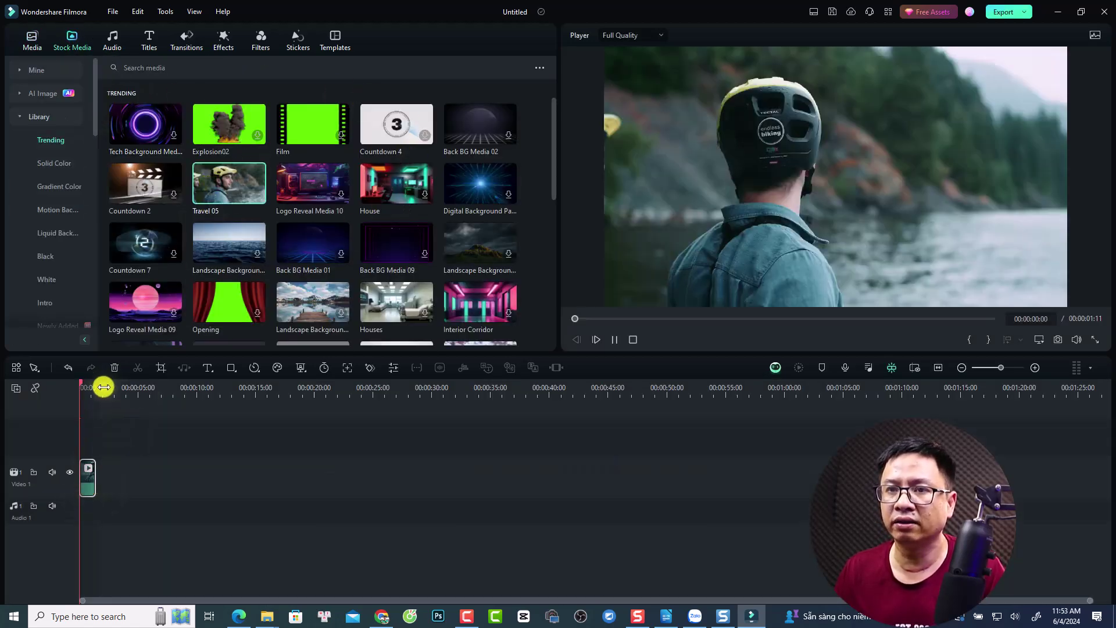
{"action": "left_click", "coordinate": [299, 367]}
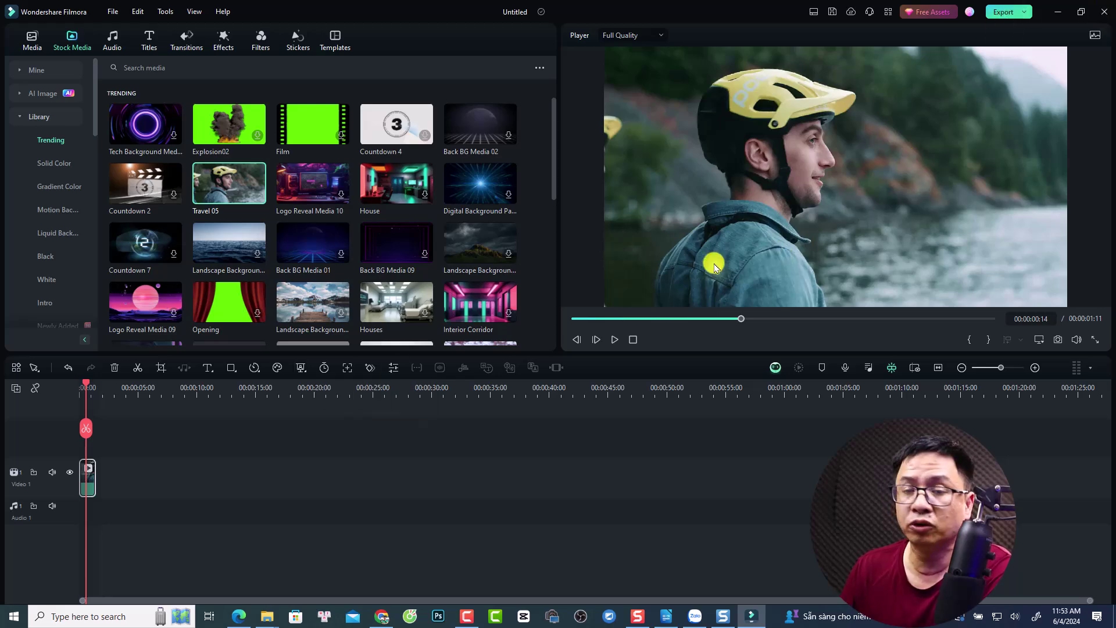
{"action": "key", "text": "ctrl+e"}
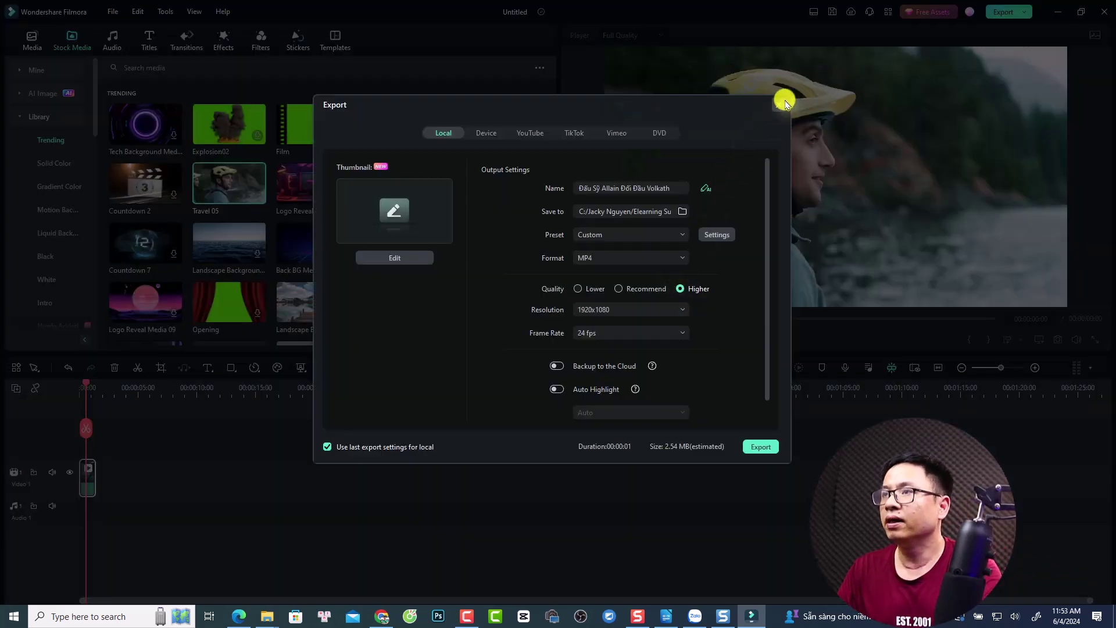
{"action": "left_click", "coordinate": [780, 105]}
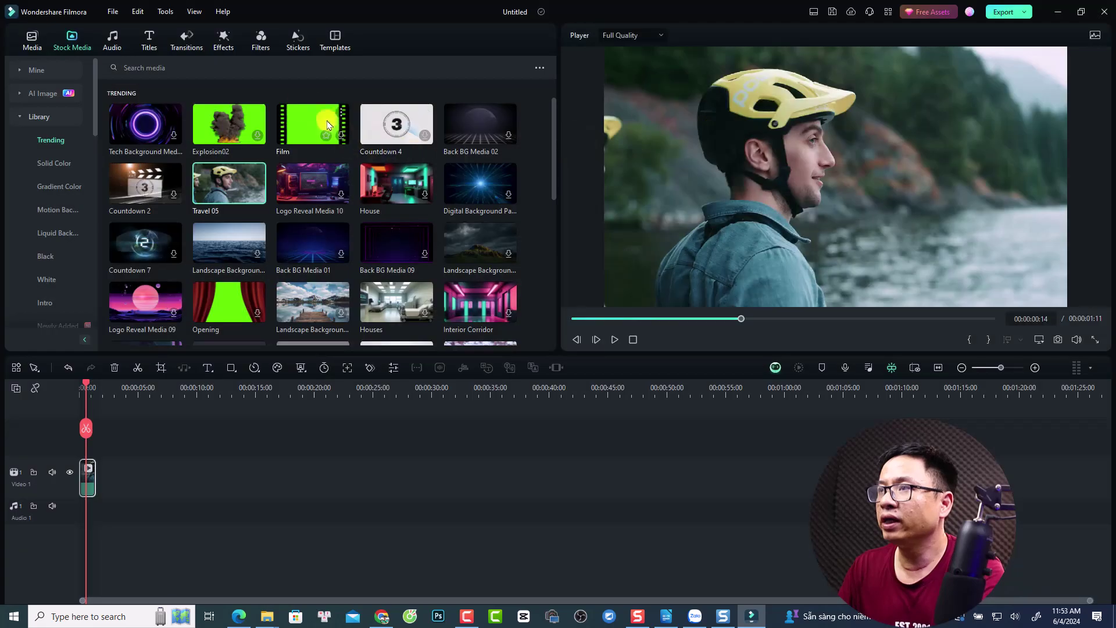
Place the Smart Color effect from the Basic video effects on the Video 1 track, a short gap after the Travel 05 clip
{"action": "left_click", "coordinate": [223, 45]}
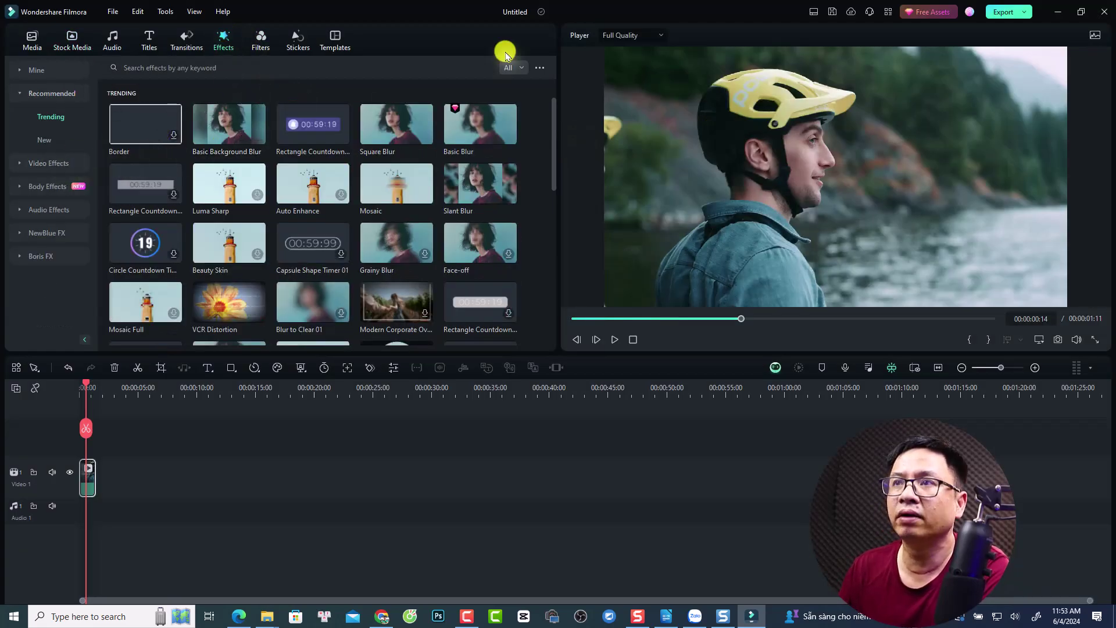
{"action": "left_click", "coordinate": [51, 163]}
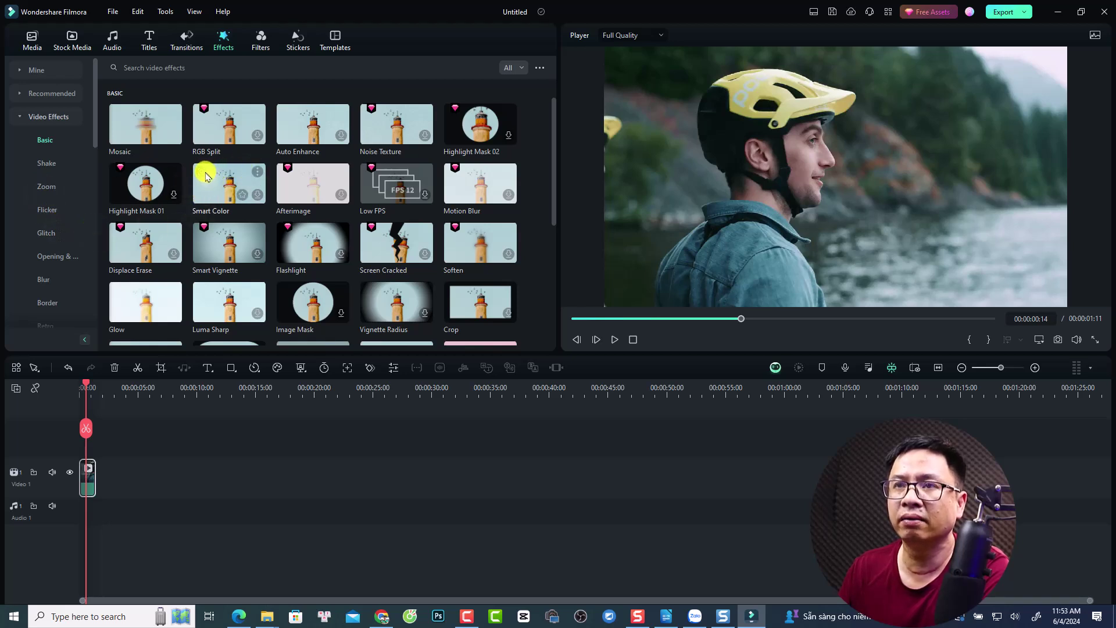
{"action": "left_click", "coordinate": [18, 116]}
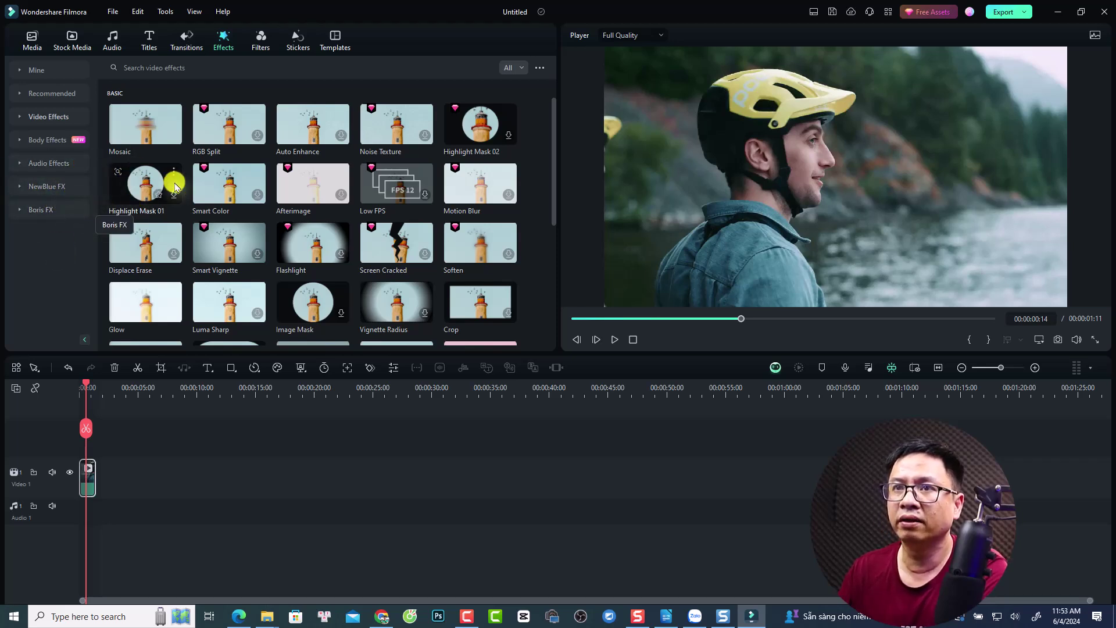
{"action": "left_click_drag", "start_coordinate": [199, 187], "coordinate": [126, 479]}
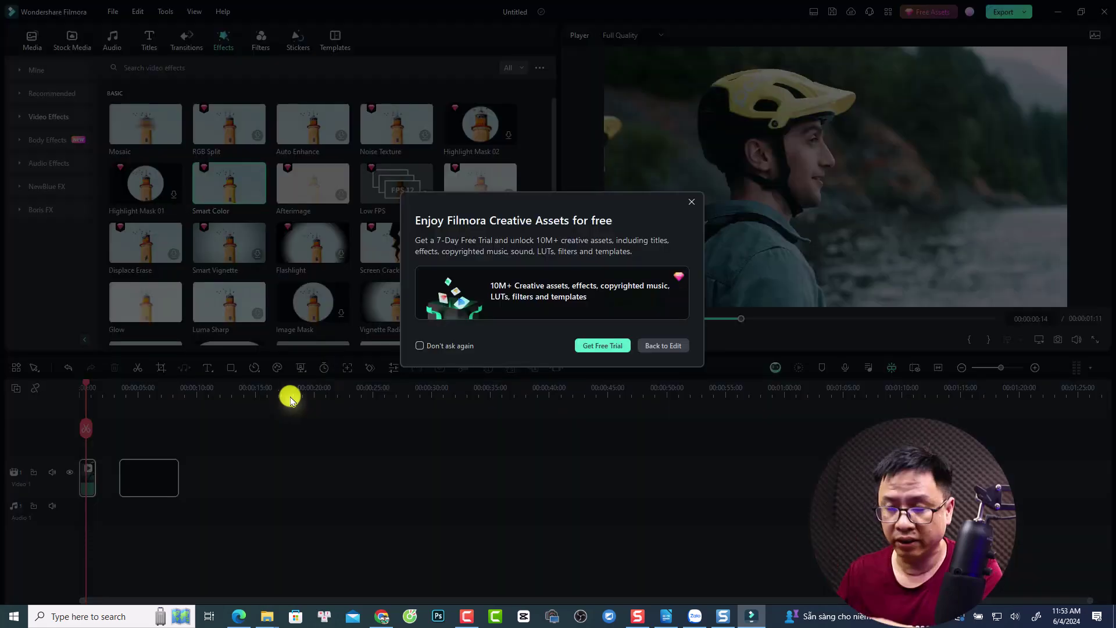
Request the free trial of Filmora Creative Assets and refresh the account information
{"action": "left_click", "coordinate": [592, 346]}
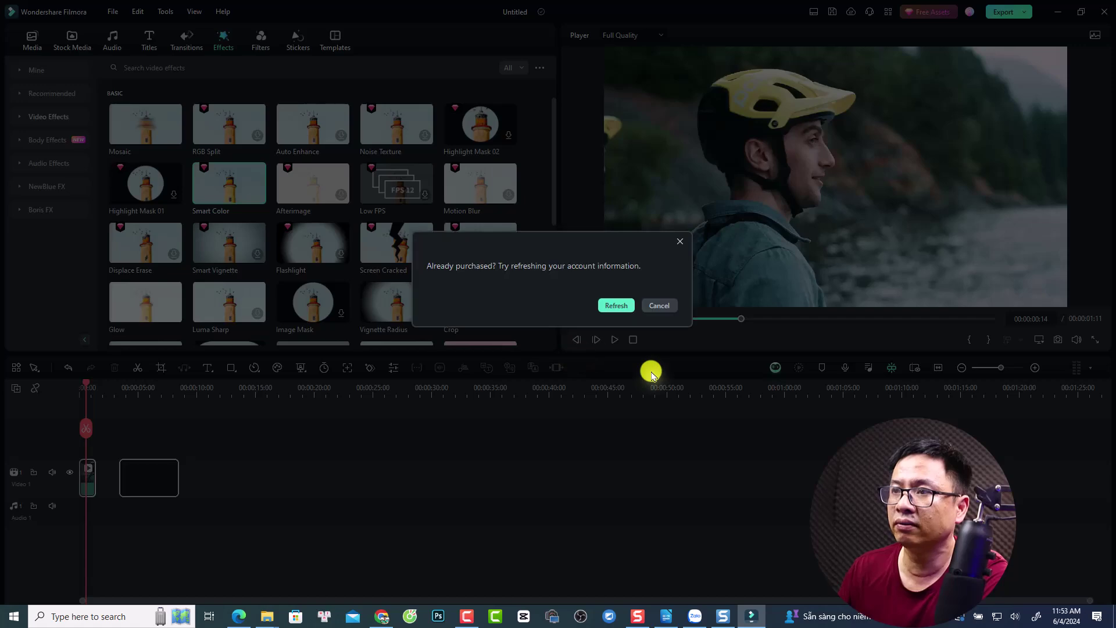
{"action": "left_click", "coordinate": [613, 306]}
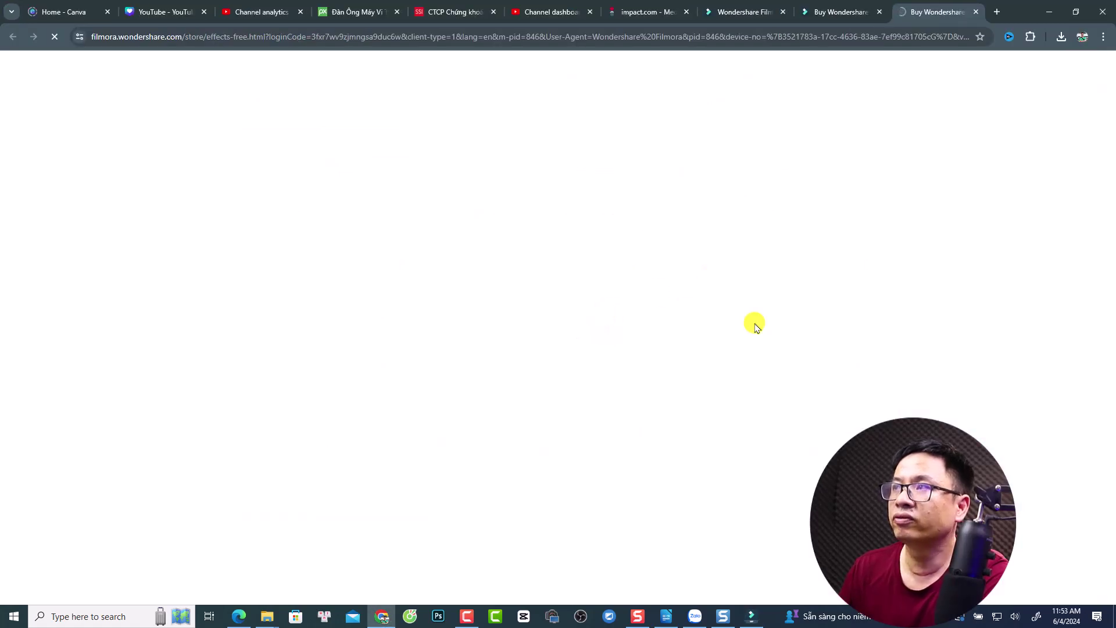